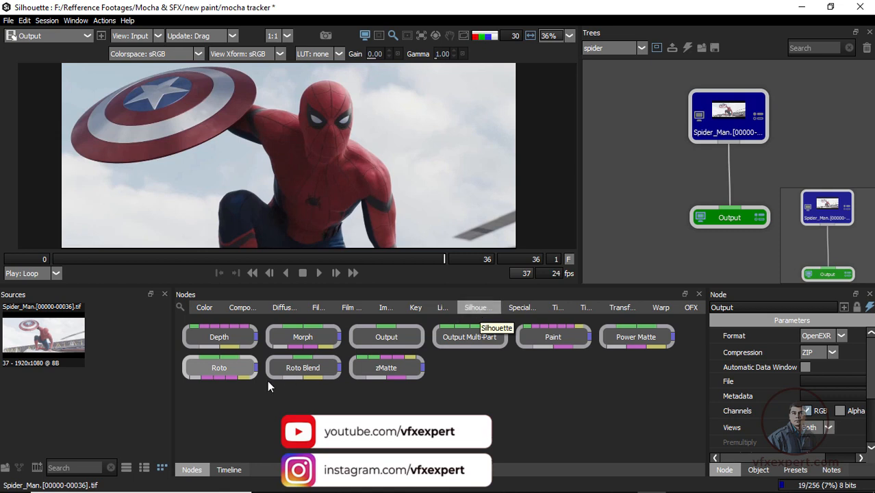
# Insert a Roto node between the Spider_Man source and the Output node, and widen the object list area
pyautogui.moveTo(222, 370); pyautogui.dragTo(729, 184)
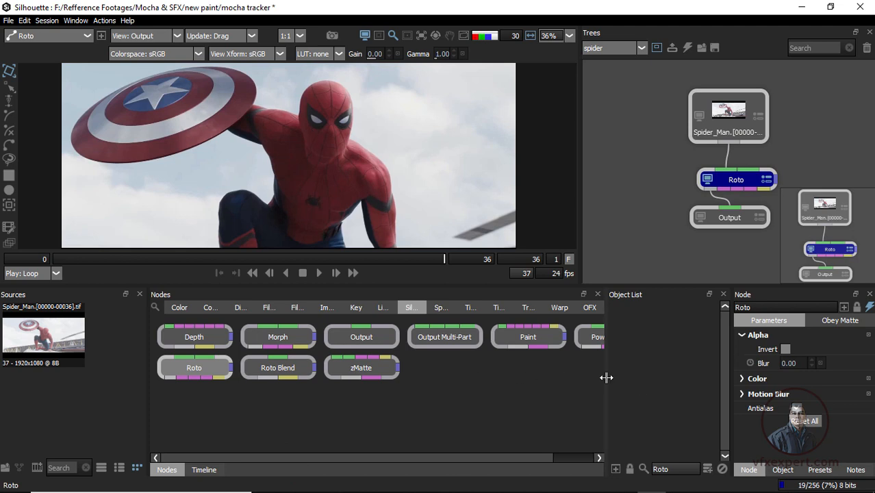
pyautogui.moveTo(606, 377); pyautogui.dragTo(585, 378)
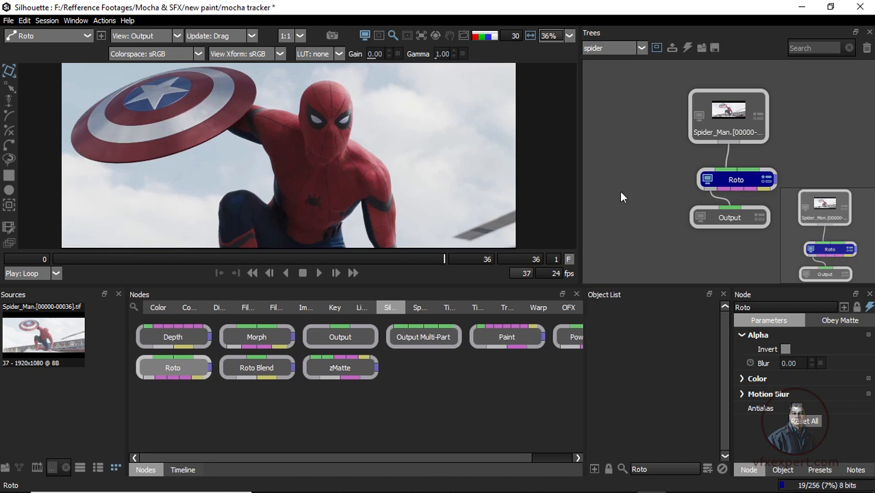
# Open the Roto node's tracker, look at the Point Tracker options and return to the Mocha Tracker
pyautogui.click(9, 207)
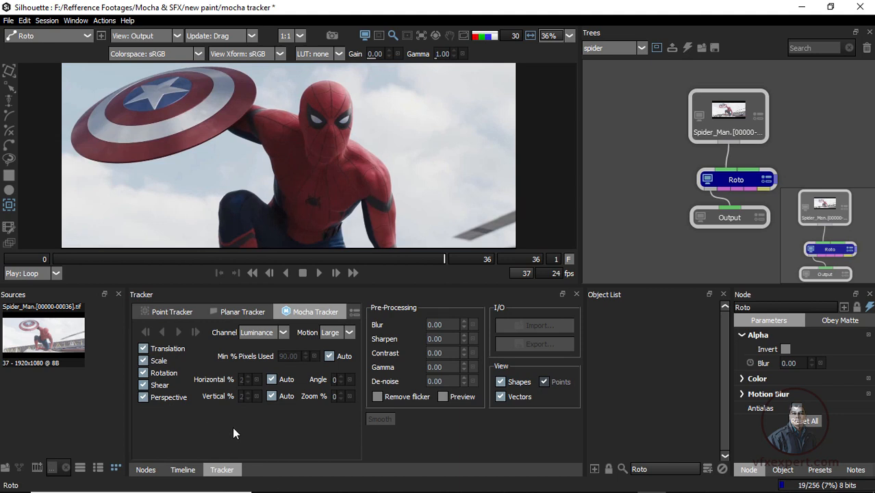
pyautogui.click(176, 311)
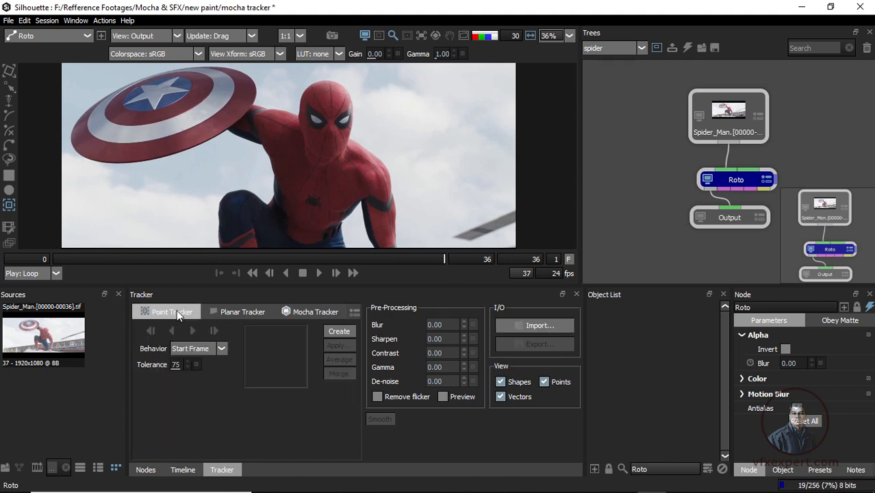
pyautogui.click(313, 313)
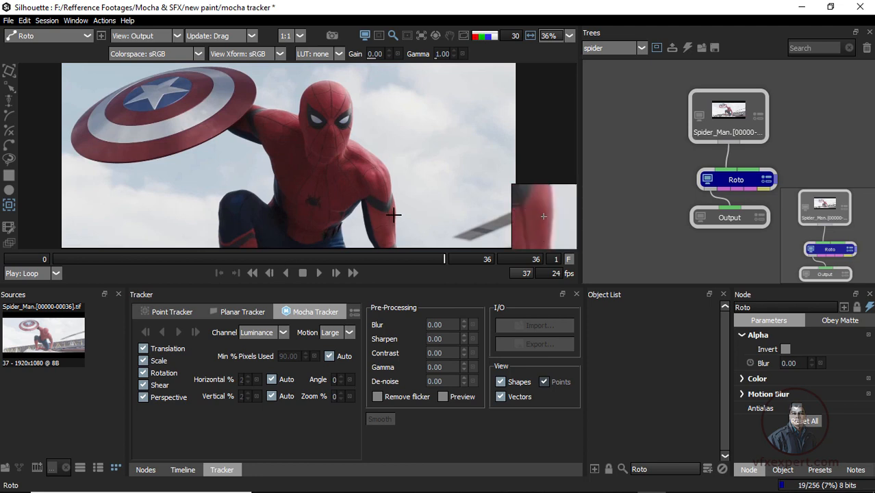
# Draw a closed freehand roto shape with the magnetic freehand tool around the whole edge of the star shield on frame 36
pyautogui.moveTo(274, 144); pyautogui.dragTo(301, 163)
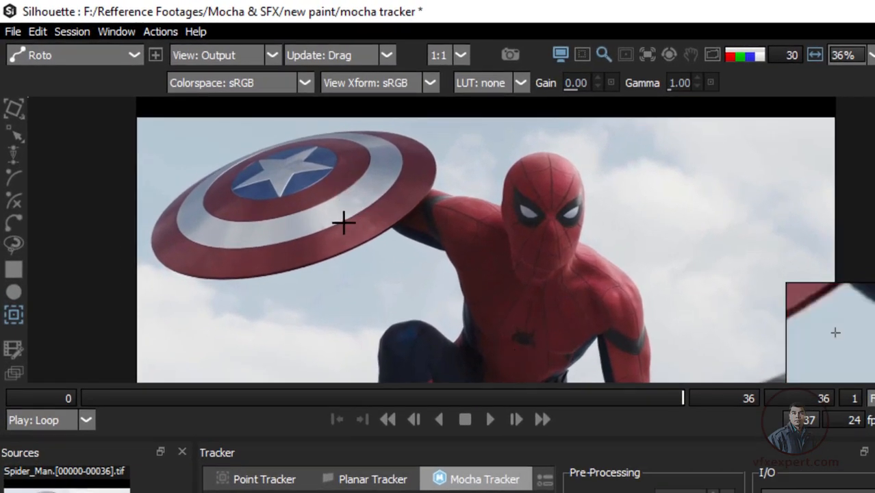
pyautogui.moveTo(653, 392); pyautogui.dragTo(685, 411)
pyautogui.scroll(1, 303, 221)
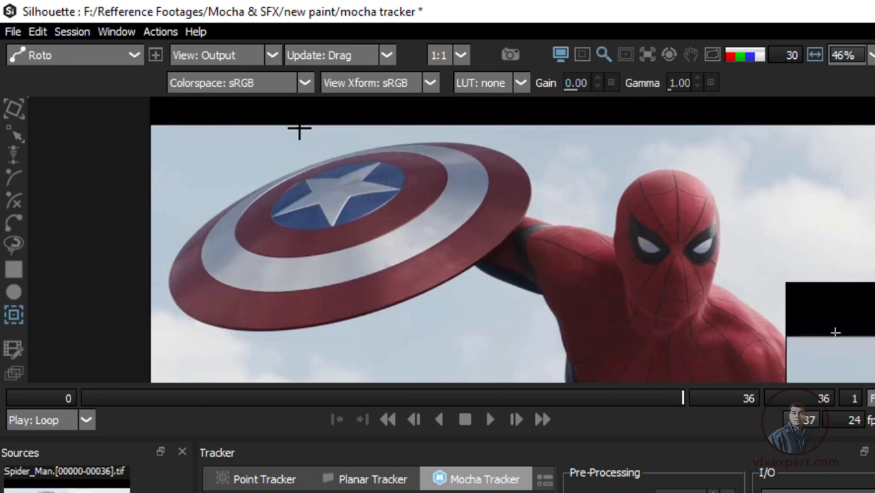
pyautogui.click(11, 245)
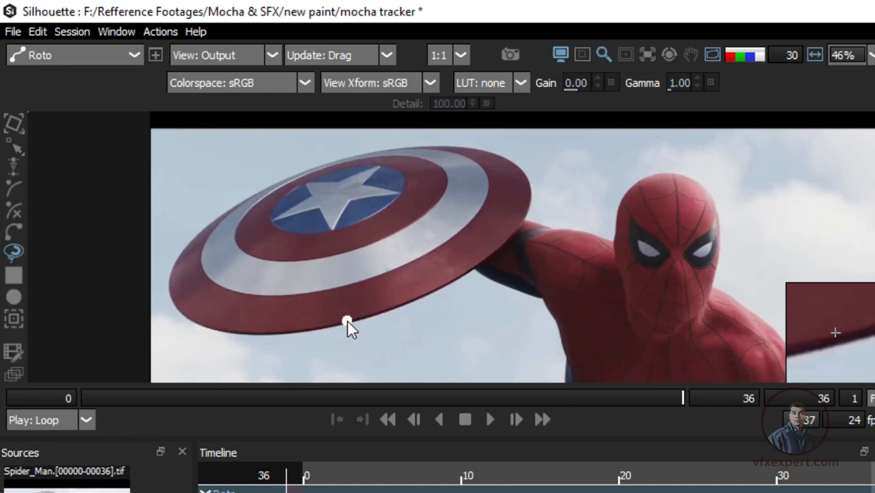
pyautogui.moveTo(346, 319)
pyautogui.mouseDown()
pyautogui.moveTo(444, 288)
pyautogui.moveTo(522, 226)
pyautogui.moveTo(533, 193)
pyautogui.moveTo(519, 166)
pyautogui.moveTo(498, 153)
pyautogui.moveTo(454, 151)
pyautogui.mouseUp()
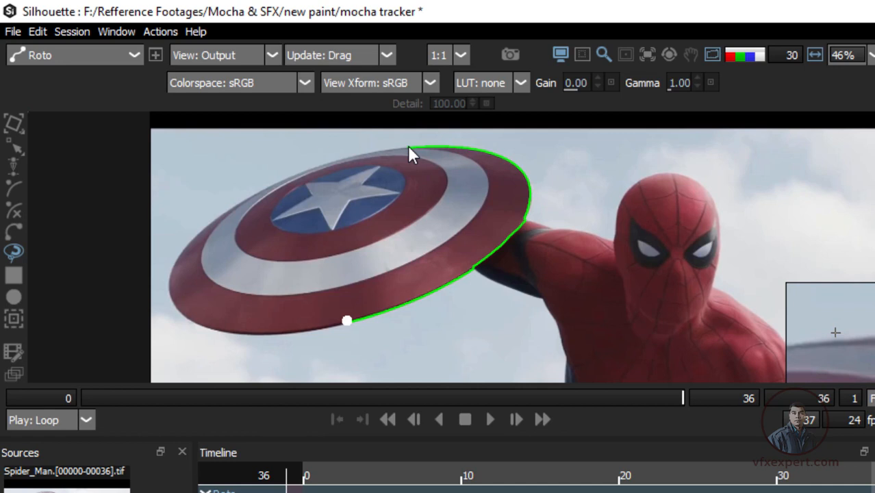
pyautogui.moveTo(409, 147)
pyautogui.mouseDown()
pyautogui.moveTo(350, 151)
pyautogui.moveTo(255, 188)
pyautogui.moveTo(216, 211)
pyautogui.moveTo(168, 265)
pyautogui.moveTo(176, 311)
pyautogui.moveTo(211, 331)
pyautogui.moveTo(346, 325)
pyautogui.mouseUp()
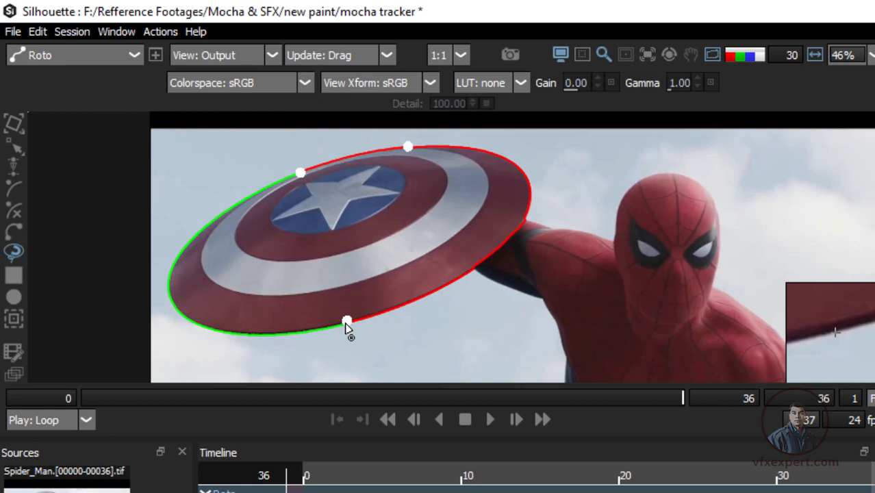
pyautogui.moveTo(346, 328); pyautogui.dragTo(346, 327)
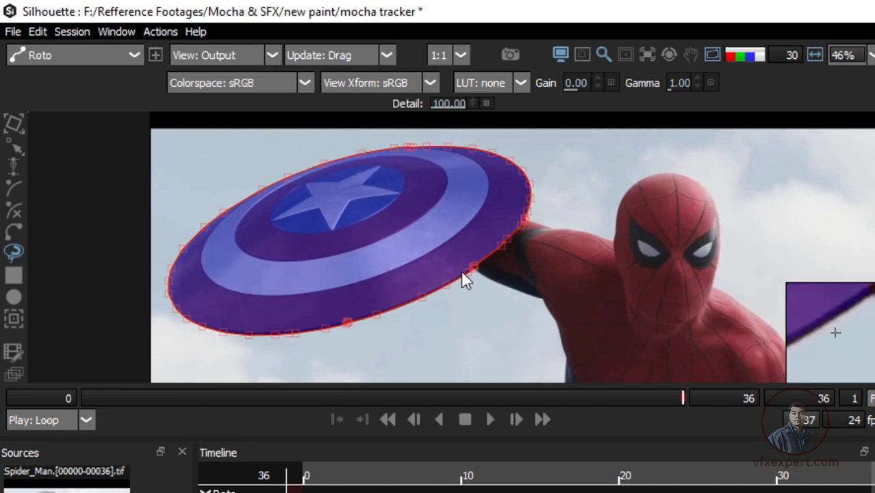
# Reduce the freehand shield shape's Detail to 90
pyautogui.click(473, 104)
pyautogui.click(473, 104)
pyautogui.click(473, 104)
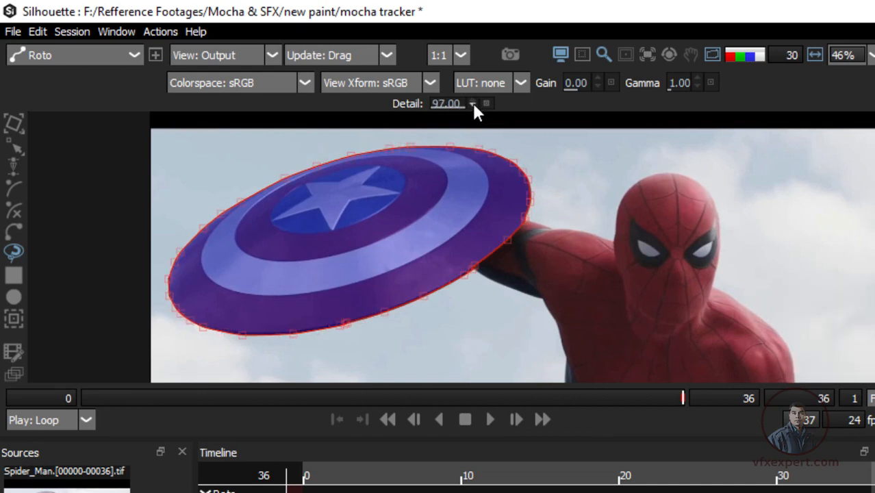
pyautogui.click(473, 104)
pyautogui.click(474, 104)
pyautogui.click(473, 104)
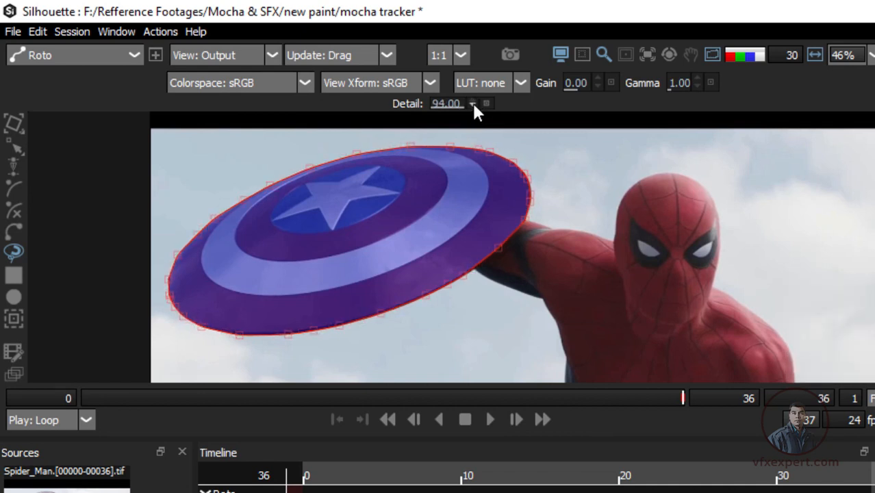
pyautogui.click(473, 104)
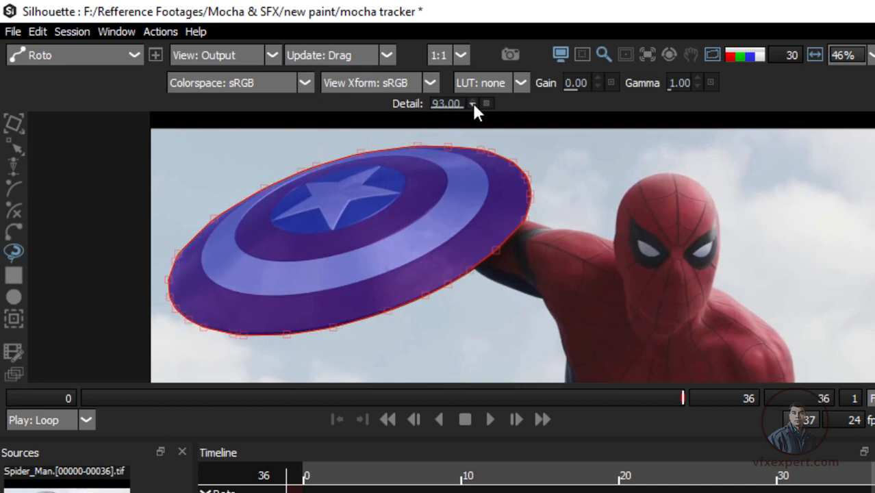
pyautogui.click(474, 104)
pyautogui.click(473, 104)
pyautogui.click(474, 104)
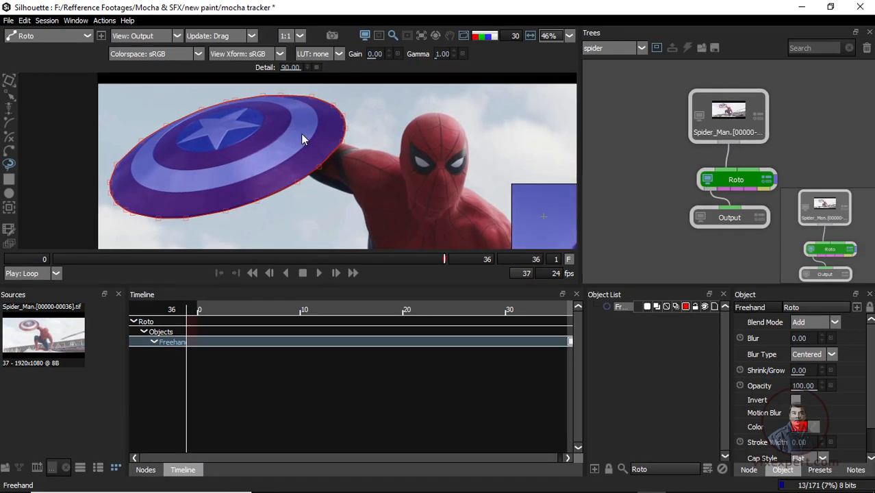
# Try deleting the control point on the shield shape's upper-left edge with the Reshape tool, and restore it
pyautogui.scroll(2, 238, 122)
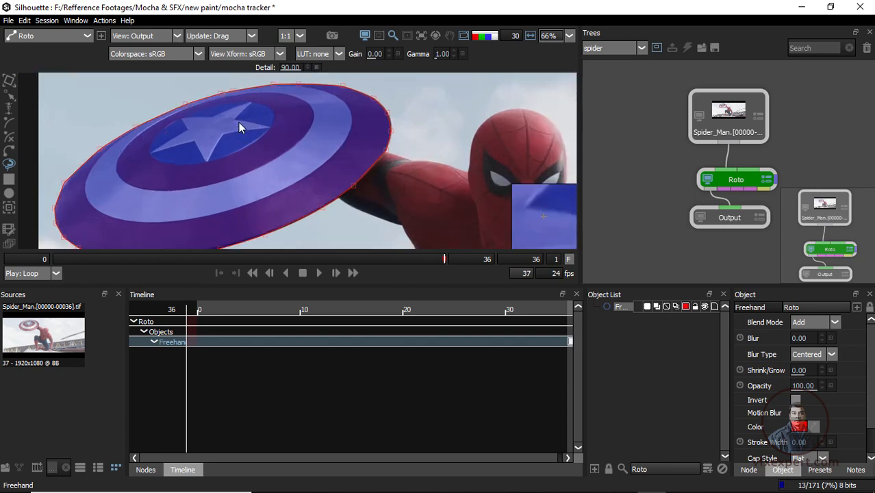
pyautogui.scroll(2, 325, 126)
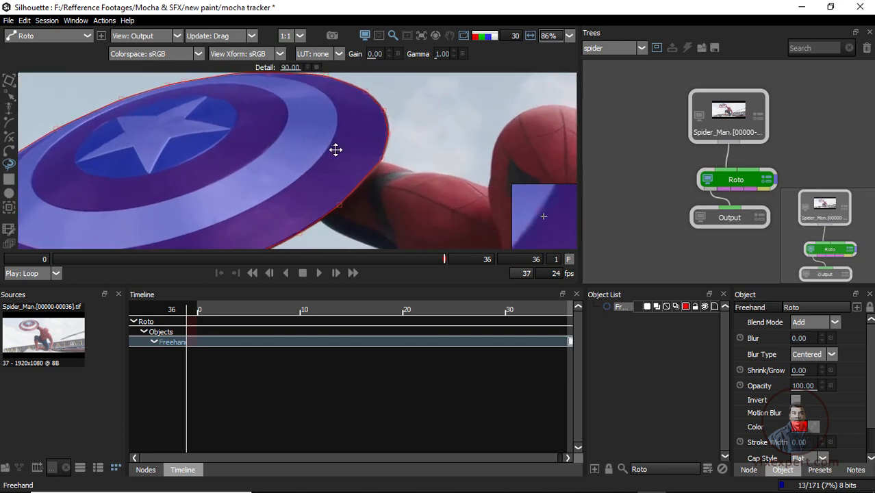
pyautogui.click(12, 96)
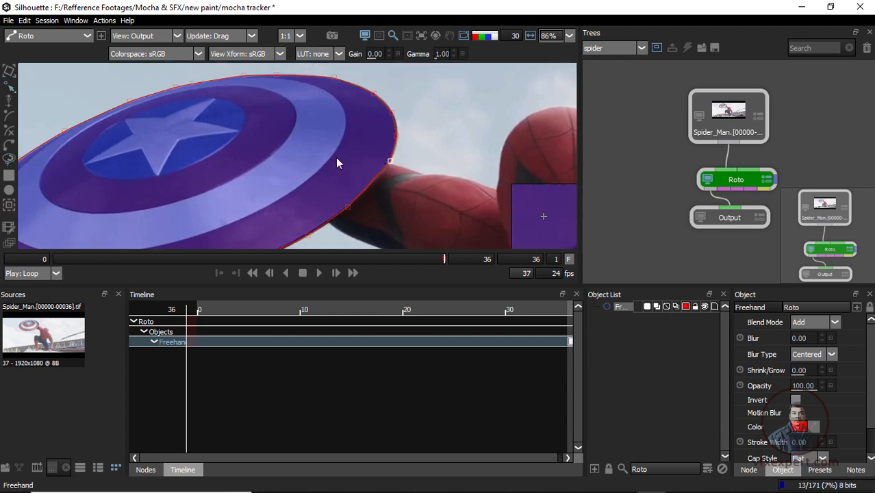
pyautogui.moveTo(215, 150); pyautogui.dragTo(400, 154)
pyautogui.scroll(3, 252, 215)
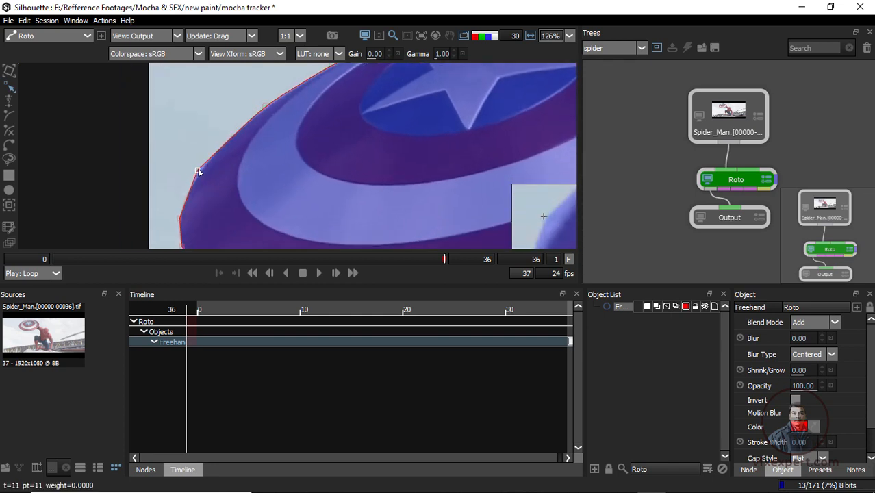
pyautogui.press('Delete')
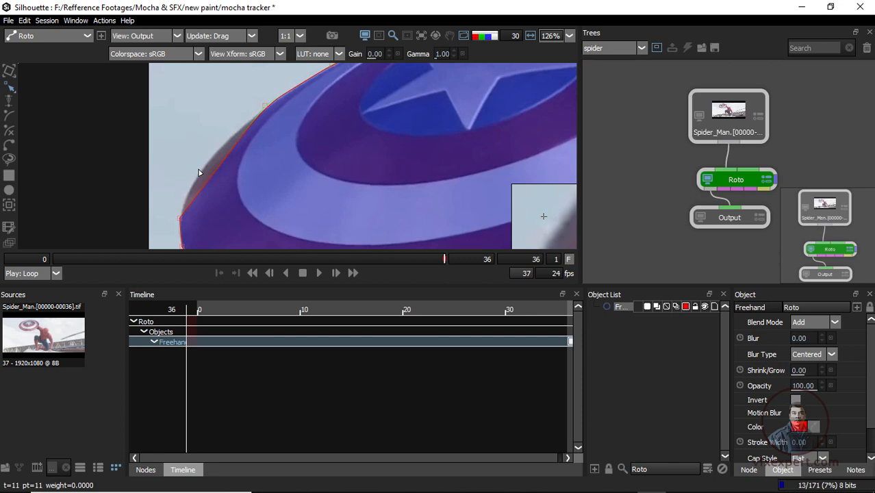
pyautogui.click(198, 172)
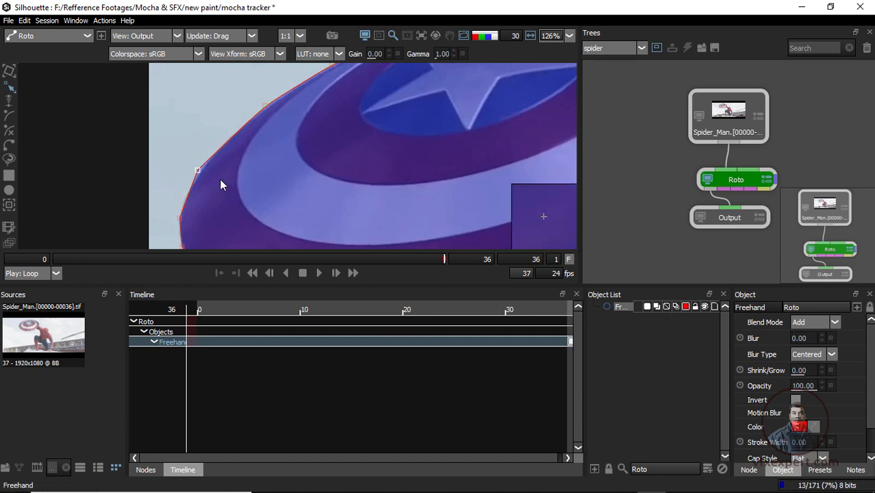
# Convert the control point on the shield's upper-left edge to B-Spline and nudge it to follow the rim
pyautogui.rightClick(198, 172)
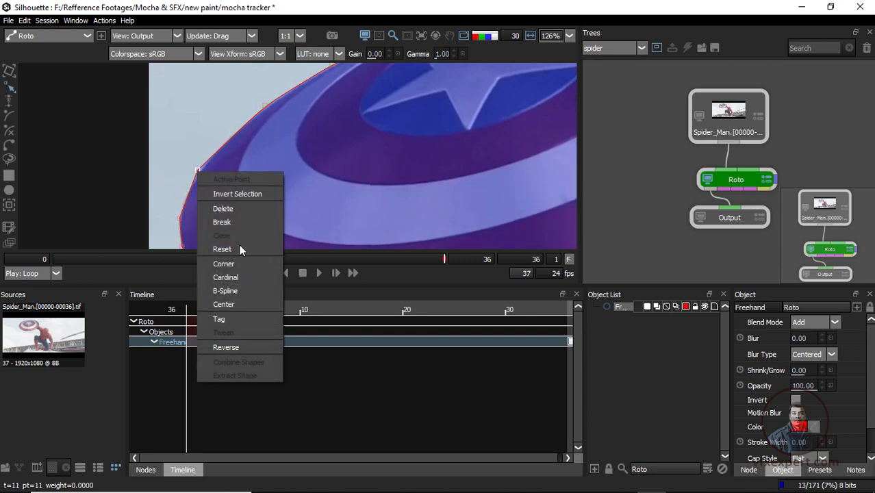
pyautogui.click(225, 291)
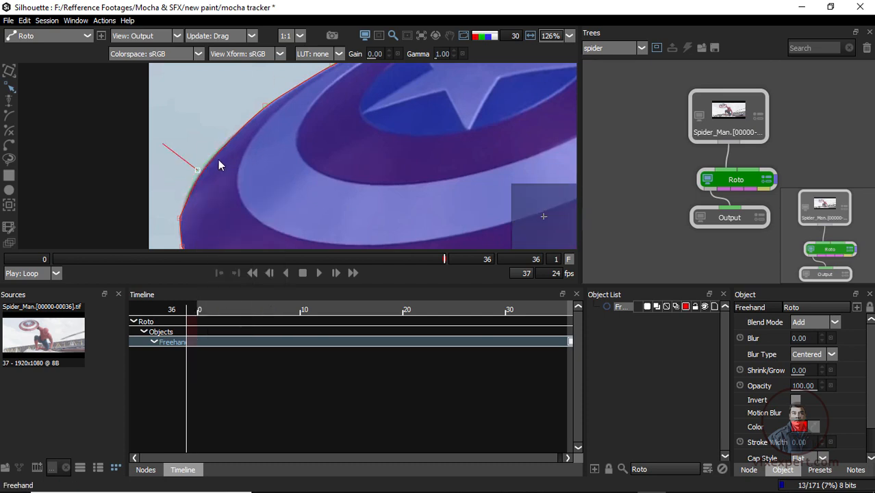
pyautogui.moveTo(196, 161); pyautogui.dragTo(200, 163)
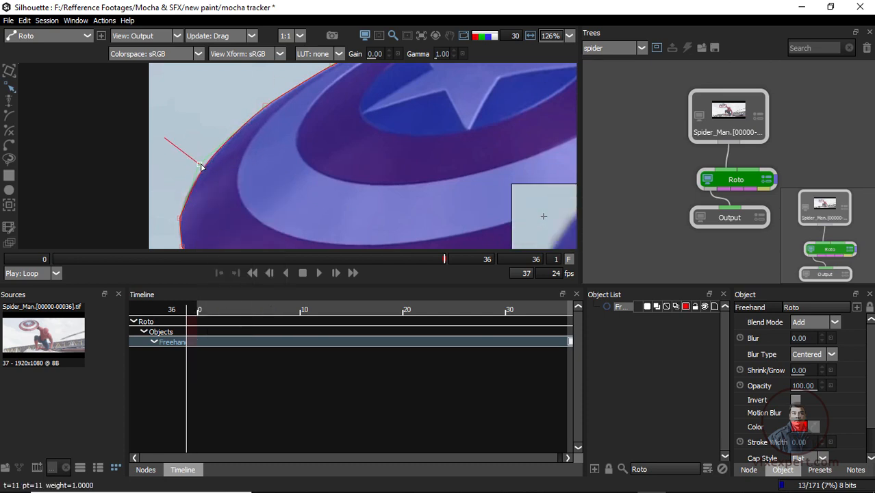
# Convert the control point where the shield's right edge meets the arm to B-Spline
pyautogui.scroll(-2, 344, 106)
pyautogui.moveTo(344, 106); pyautogui.dragTo(244, 181)
pyautogui.scroll(-2, 387, 150)
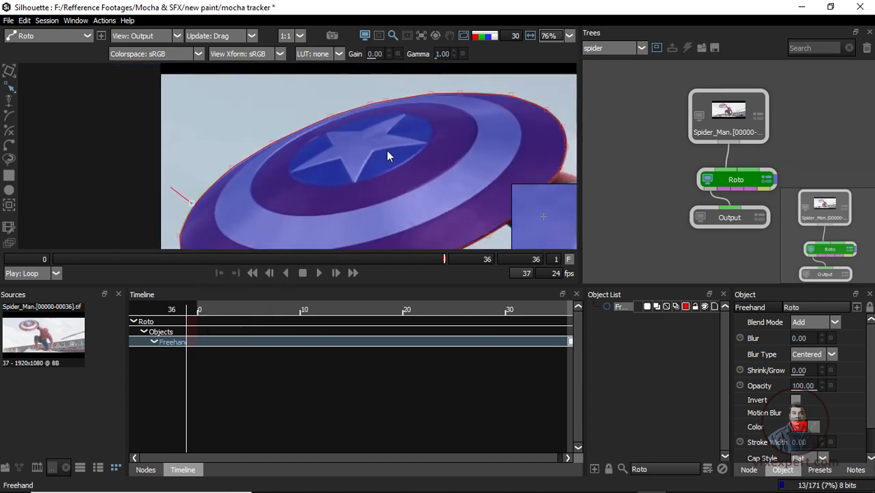
pyautogui.moveTo(387, 150); pyautogui.dragTo(273, 131)
pyautogui.scroll(2, 435, 159)
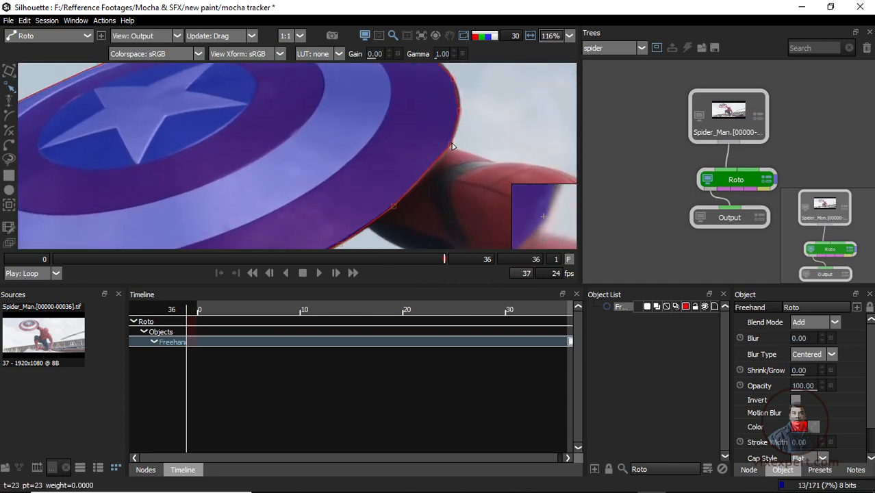
pyautogui.rightClick(452, 149)
pyautogui.click(484, 268)
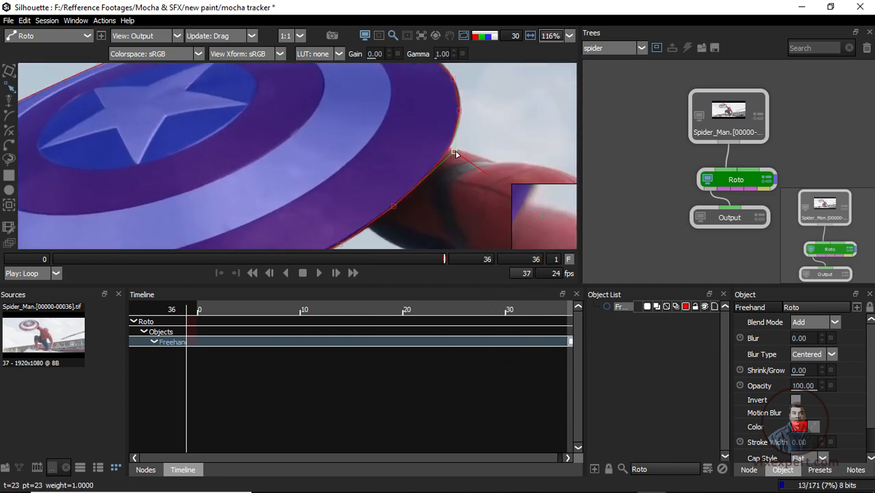
# Convert the two control points on the shield's far right edge to B-Spline and shift them together onto the rim
pyautogui.moveTo(474, 91); pyautogui.dragTo(447, 142)
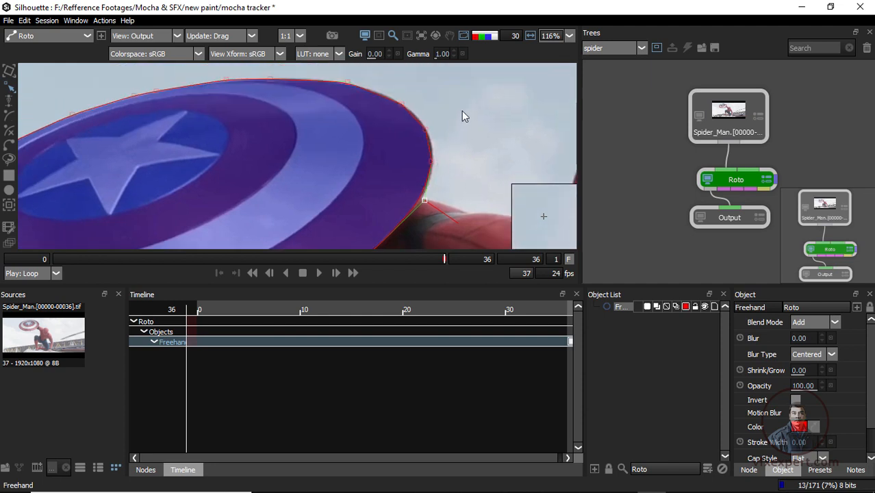
pyautogui.moveTo(462, 107); pyautogui.dragTo(397, 197)
pyautogui.rightClick(432, 165)
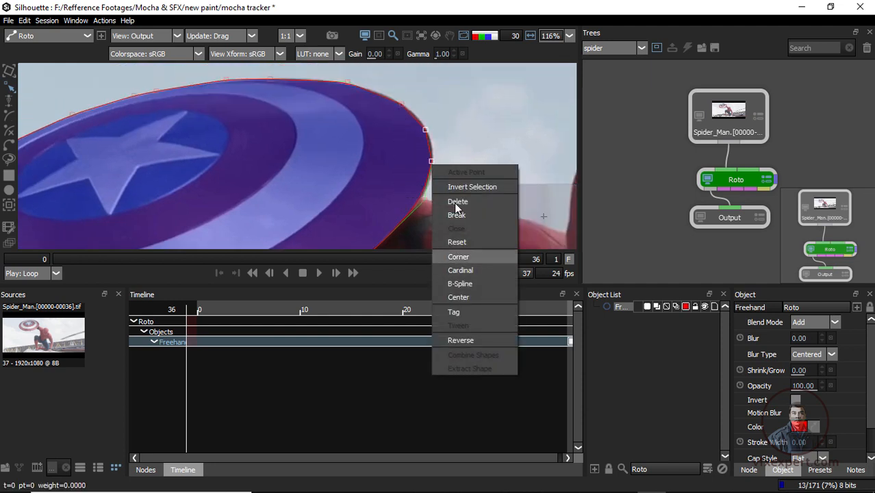
pyautogui.click(460, 283)
pyautogui.scroll(1, 436, 146)
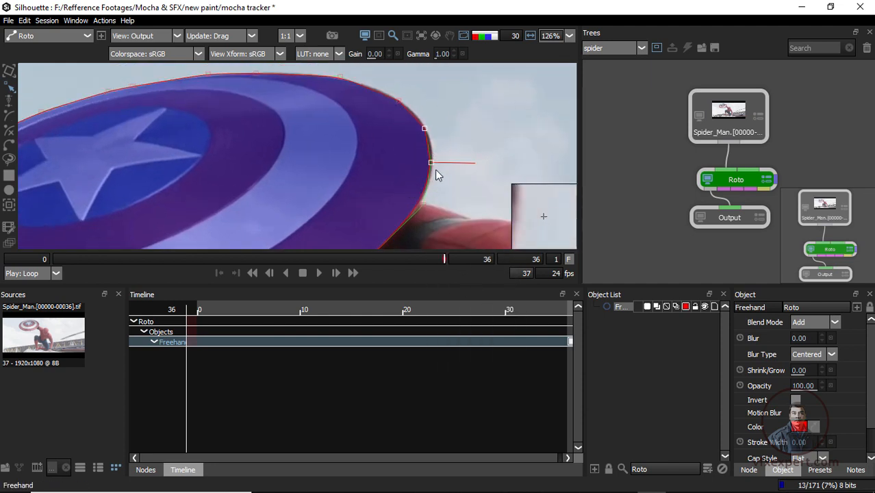
pyautogui.moveTo(436, 167); pyautogui.dragTo(433, 166)
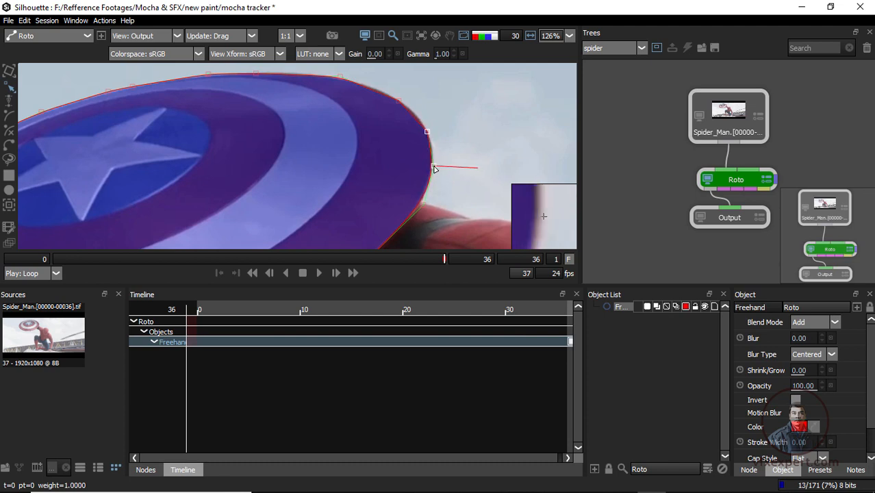
# Convert the control point on the shield's upper-right curve to B-Spline
pyautogui.rightClick(399, 101)
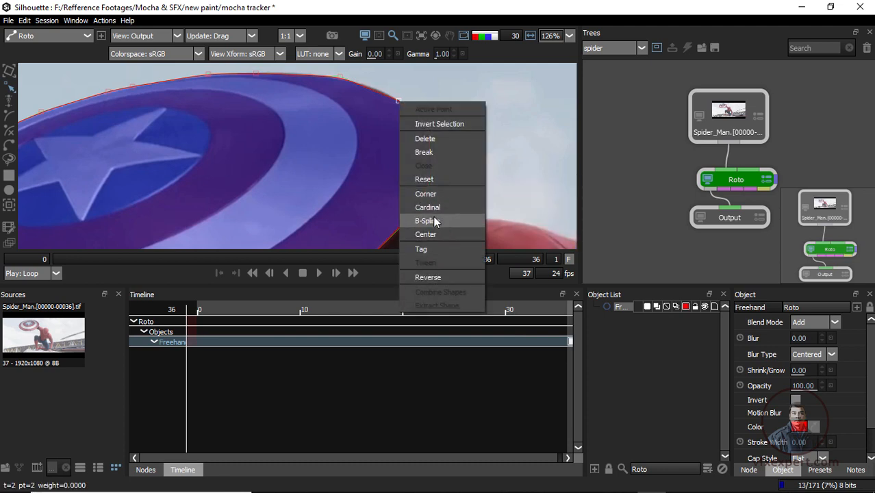
pyautogui.click(430, 221)
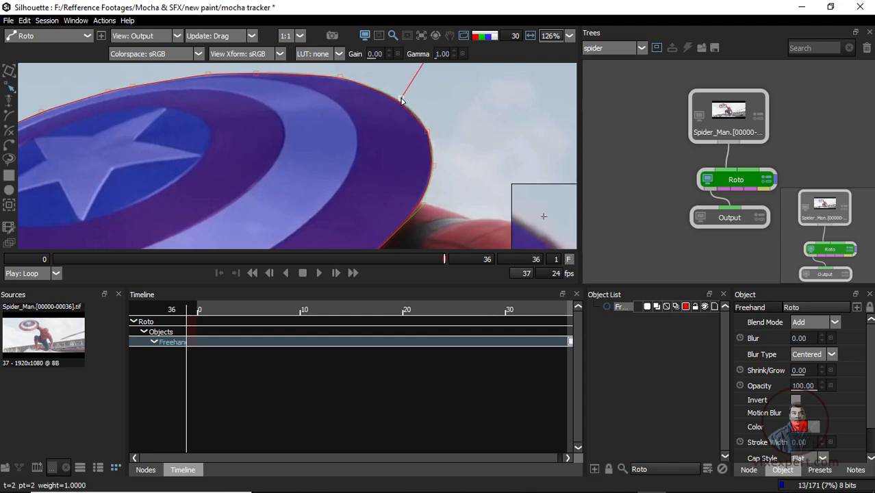
pyautogui.scroll(-2, 426, 122)
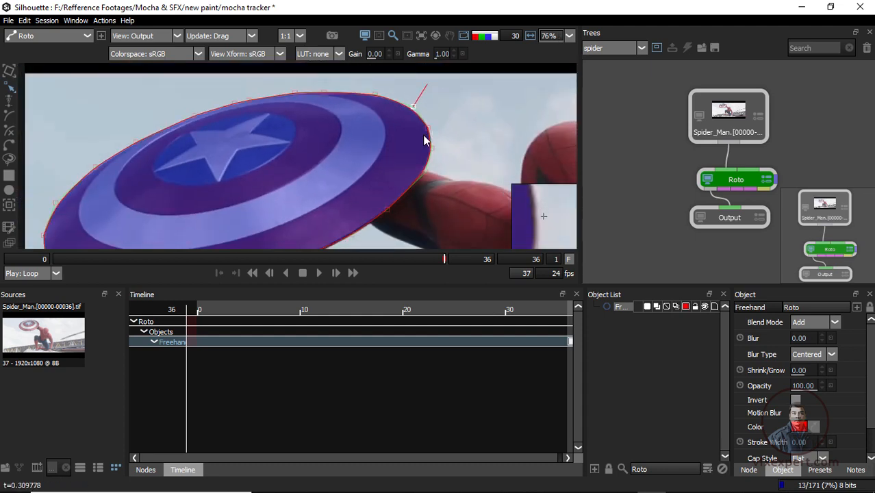
pyautogui.scroll(-1, 270, 183)
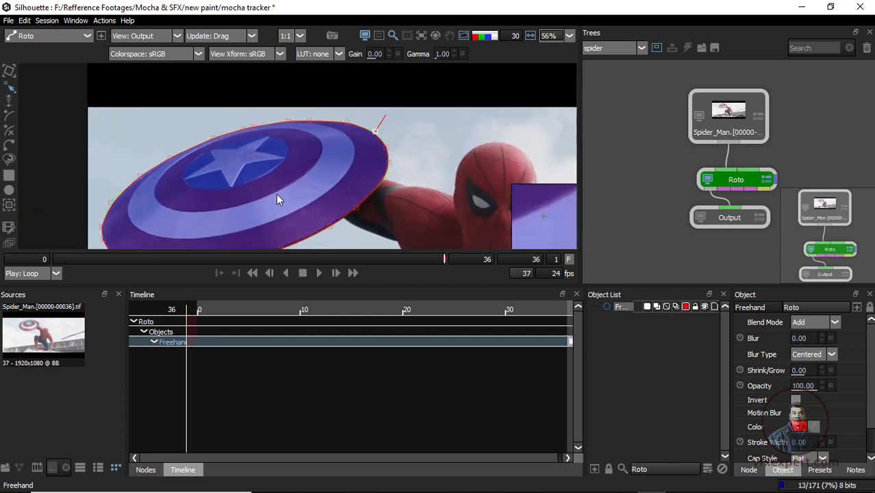
# Track the freehand shield shape backward from frame 36 to frame 0 with the Mocha Tracker
pyautogui.moveTo(297, 181); pyautogui.dragTo(310, 134)
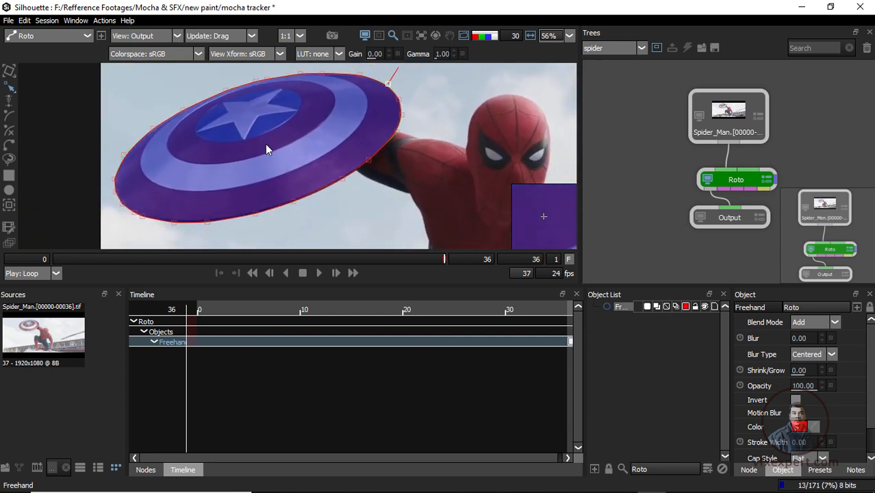
pyautogui.press('o')
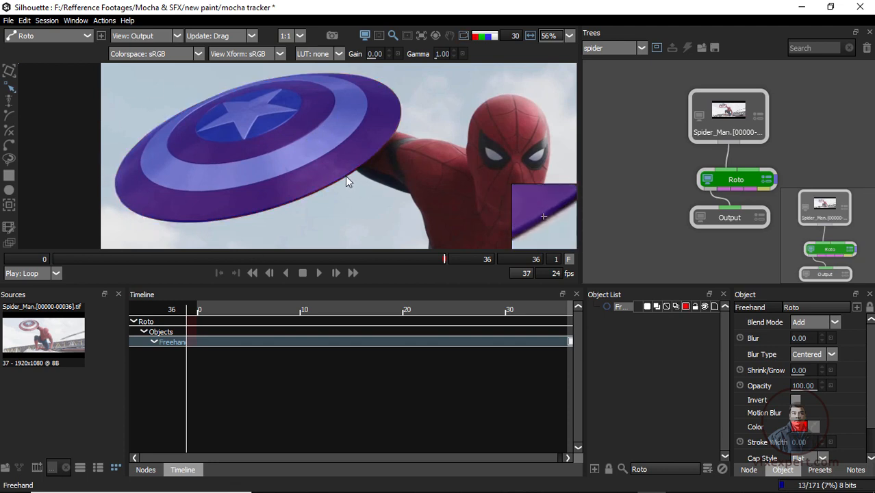
pyautogui.press('o')
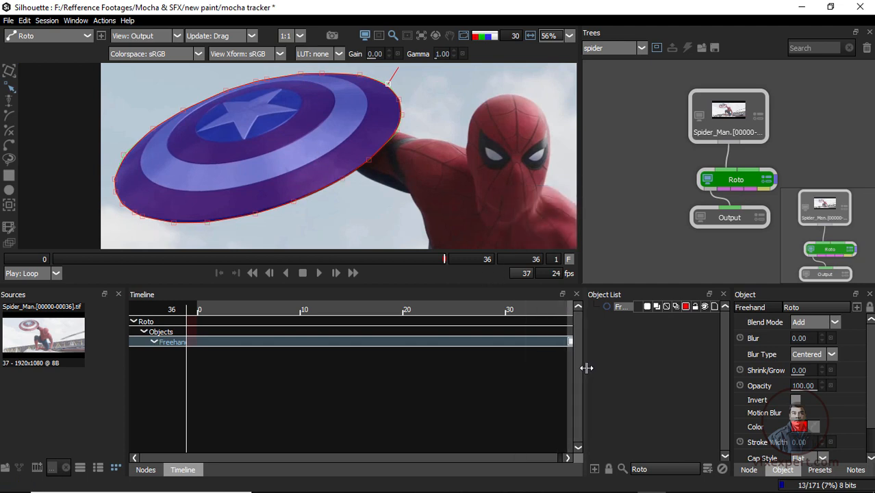
pyautogui.moveTo(584, 365); pyautogui.dragTo(549, 366)
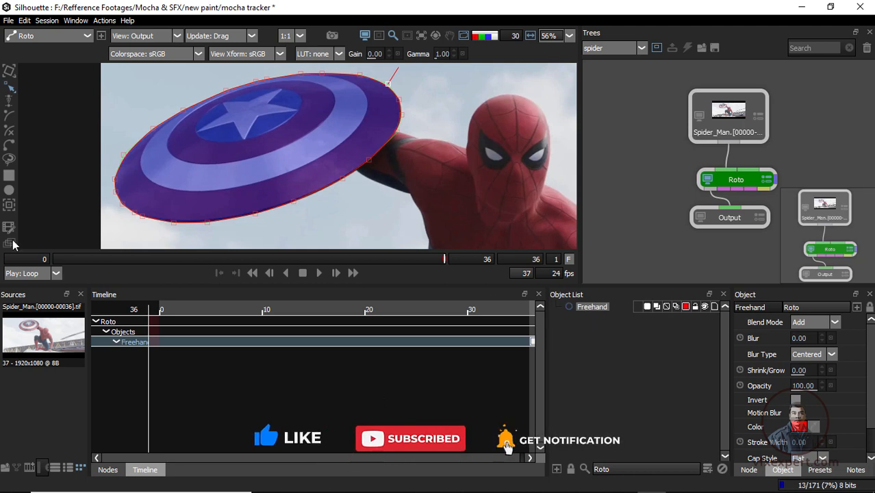
pyautogui.click(9, 206)
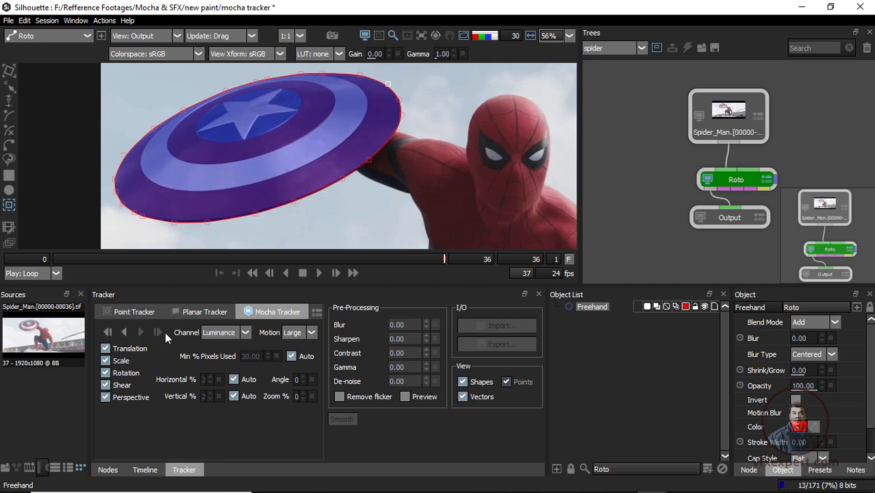
pyautogui.click(125, 331)
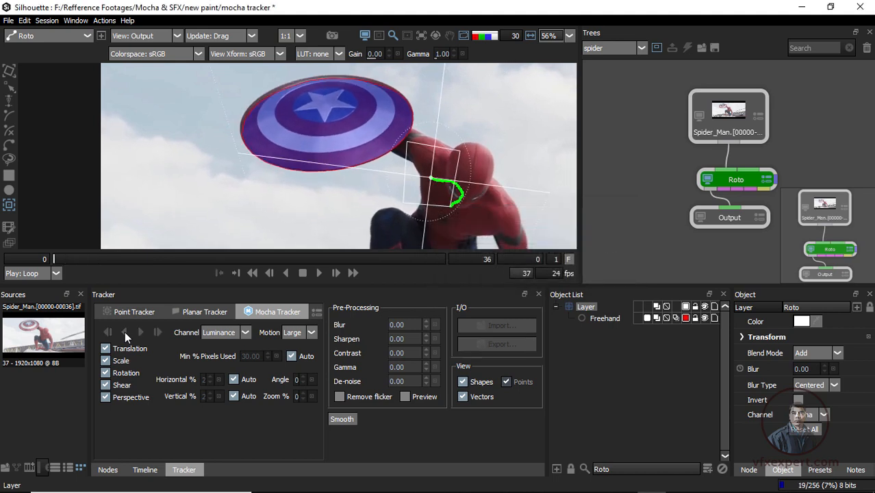
# At frame 0, stretch the top of the Freehand shape's transform box upward to cover the shield's upper rim
pyautogui.scroll(2, 391, 121)
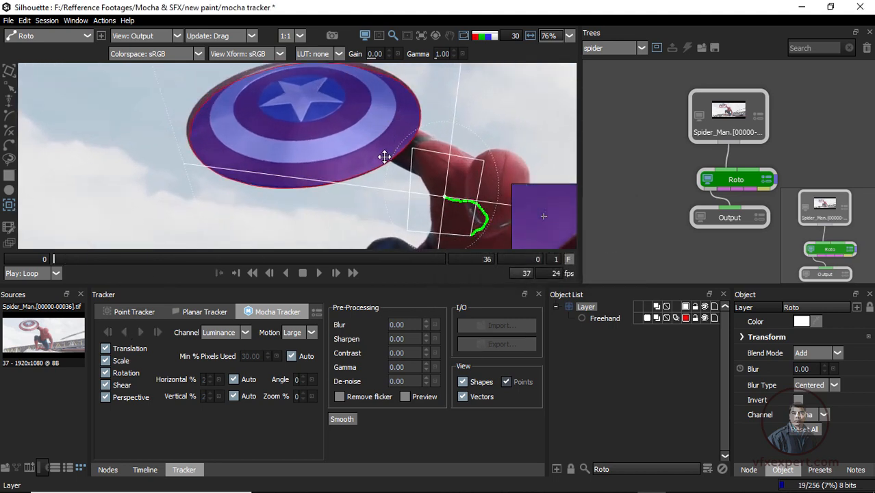
pyautogui.moveTo(383, 156); pyautogui.dragTo(371, 177)
pyautogui.moveTo(70, 258); pyautogui.dragTo(448, 274)
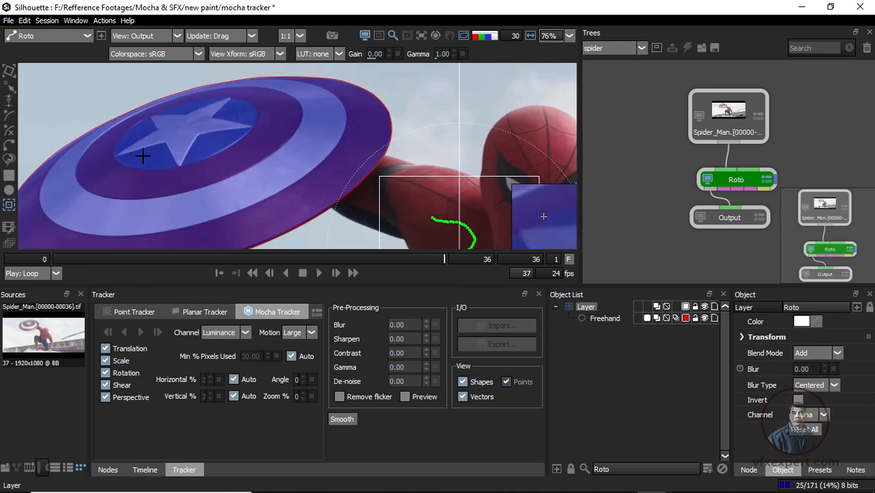
pyautogui.moveTo(431, 259); pyautogui.dragTo(51, 259)
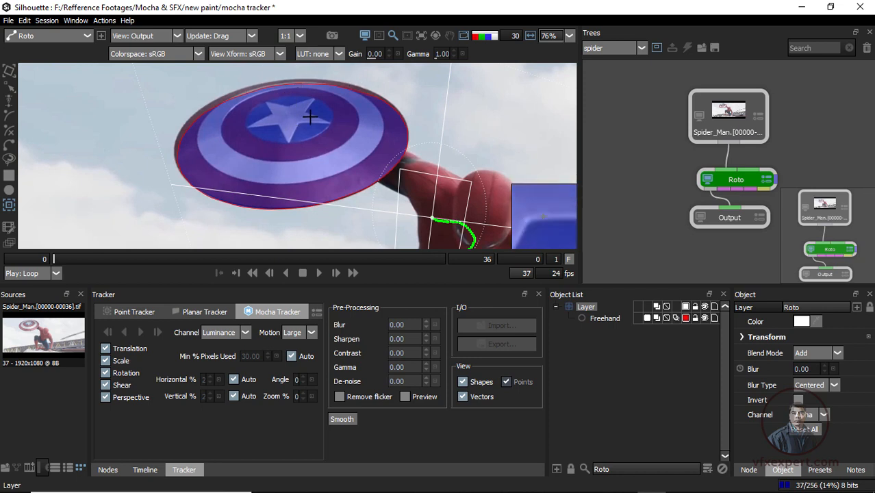
pyautogui.moveTo(249, 114); pyautogui.dragTo(250, 155)
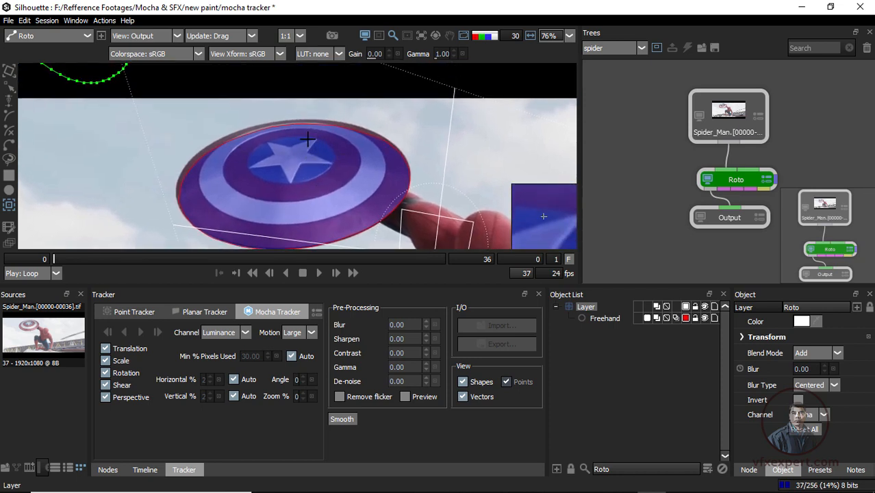
pyautogui.moveTo(336, 137); pyautogui.dragTo(351, 133)
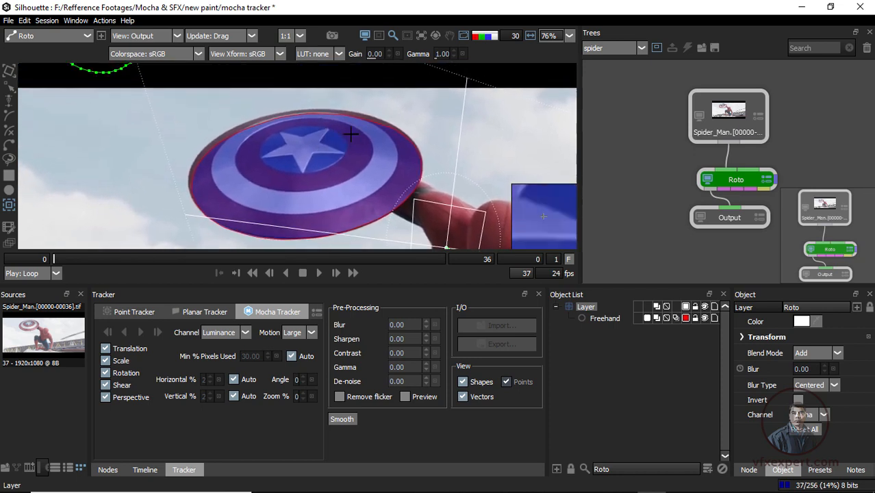
pyautogui.click(605, 318)
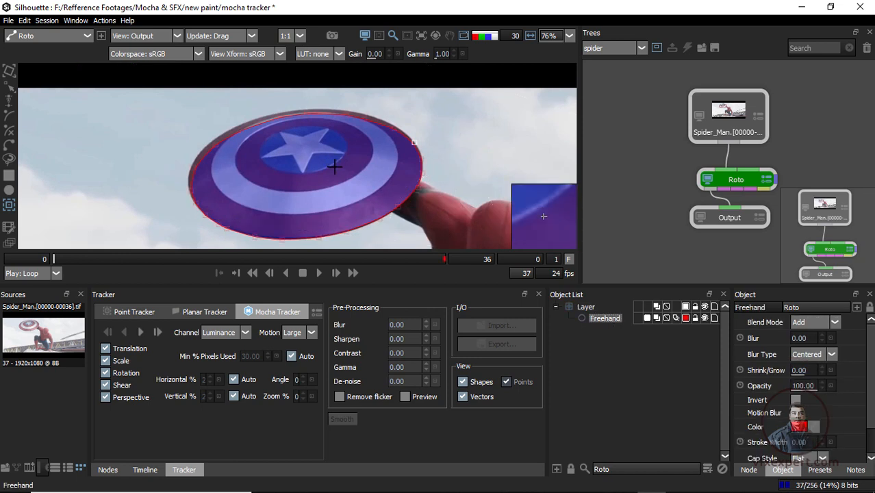
pyautogui.scroll(3, 324, 129)
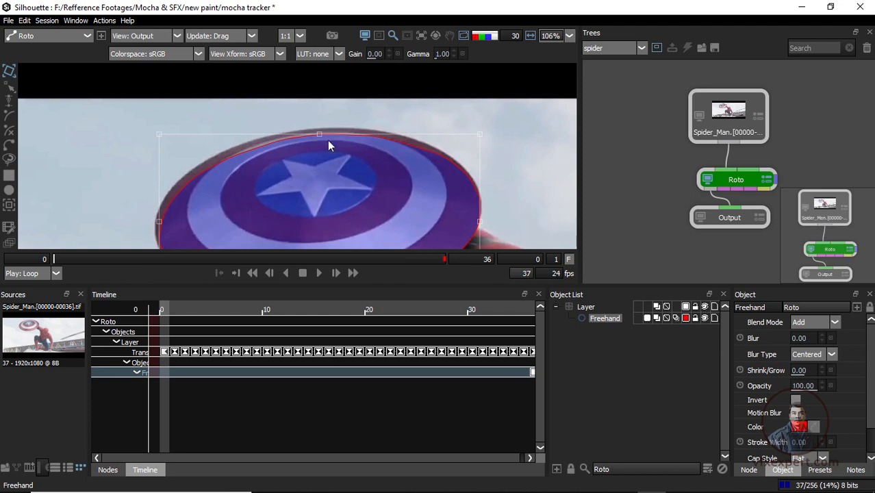
pyautogui.moveTo(319, 131); pyautogui.dragTo(317, 124)
# At frame 0, fit the Freehand shape's control points on the shield's left edge to the rim
pyautogui.moveTo(168, 205); pyautogui.dragTo(272, 185)
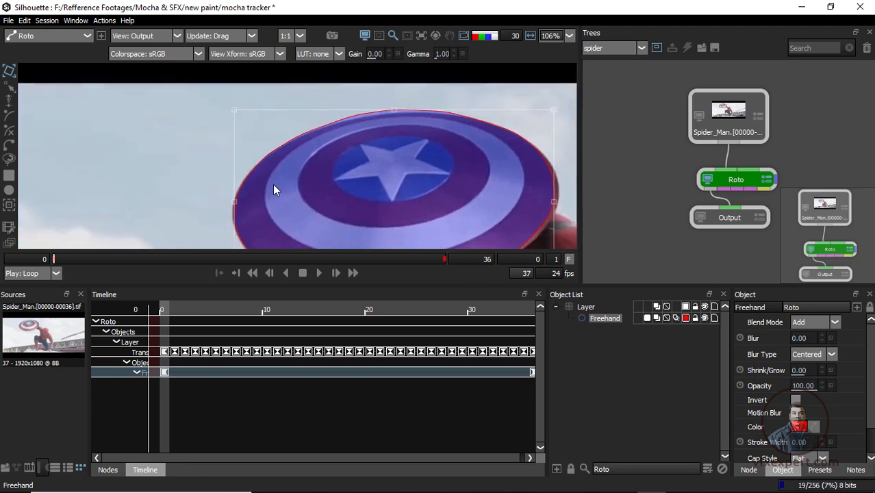
pyautogui.scroll(4, 273, 184)
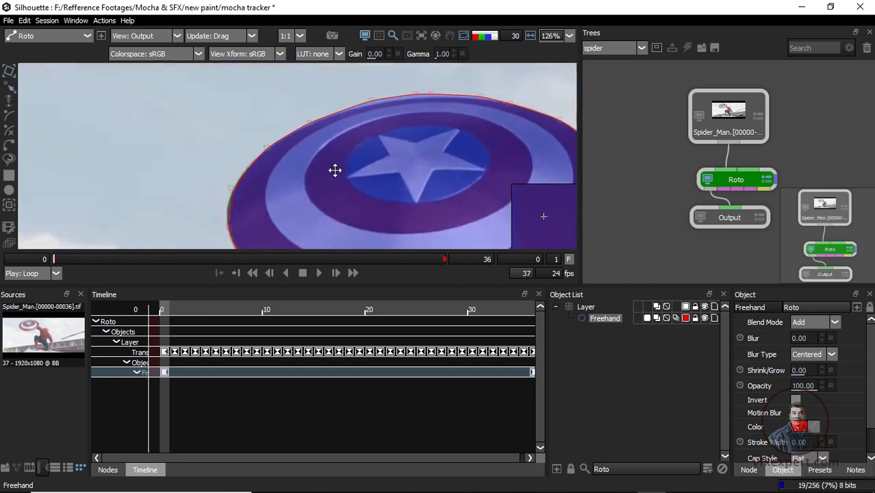
pyautogui.moveTo(239, 150); pyautogui.dragTo(258, 211)
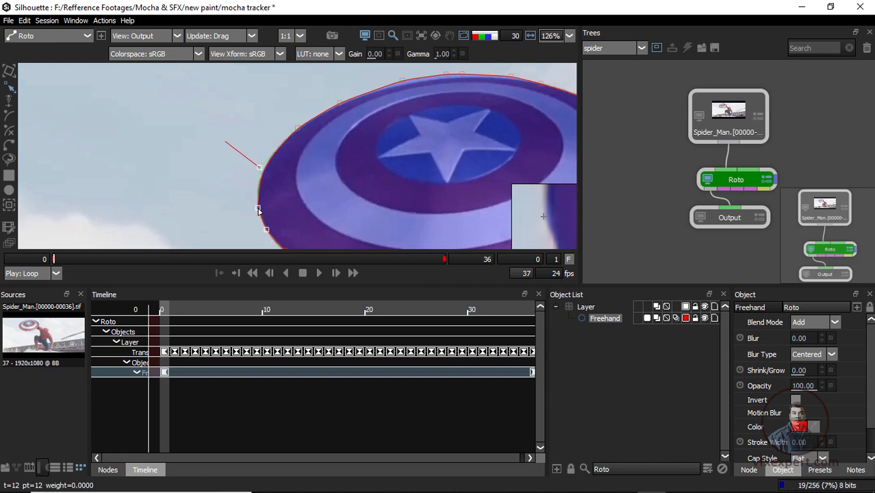
pyautogui.moveTo(380, 180); pyautogui.dragTo(343, 226)
pyautogui.scroll(3, 343, 226)
pyautogui.moveTo(334, 87); pyautogui.dragTo(319, 117)
pyautogui.click(496, 105)
# At frame 0, adjust the Freehand shape's control points along the shield's right edge where it meets the arm
pyautogui.scroll(-4, 485, 126)
pyautogui.scroll(-1, 487, 127)
pyautogui.scroll(2, 435, 129)
pyautogui.moveTo(464, 87); pyautogui.dragTo(375, 258)
pyautogui.moveTo(421, 187); pyautogui.dragTo(426, 190)
pyautogui.moveTo(441, 221)
pyautogui.mouseDown()
pyautogui.moveTo(468, 179)
pyautogui.moveTo(488, 174)
pyautogui.mouseUp()
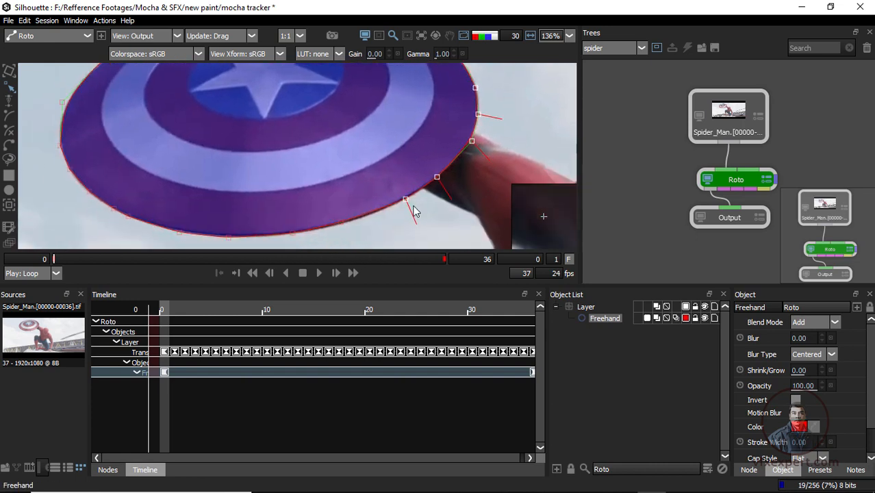
pyautogui.click(383, 231)
pyautogui.click(366, 213)
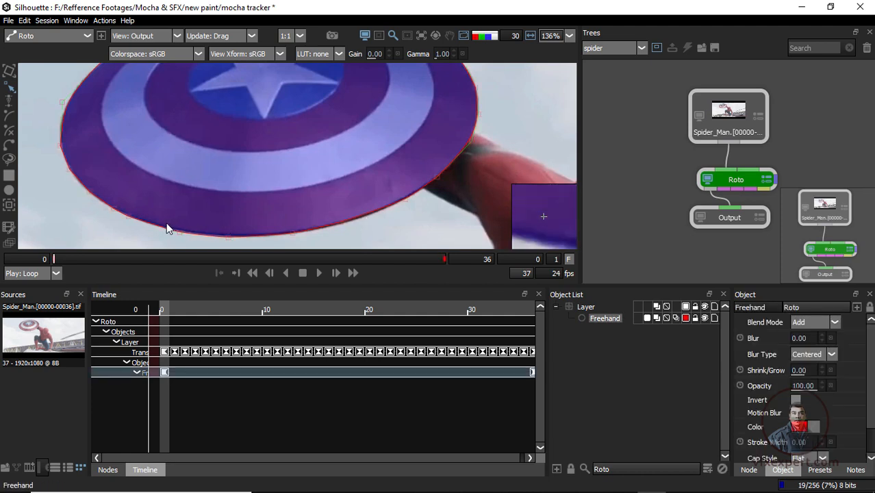
pyautogui.scroll(-3, 254, 191)
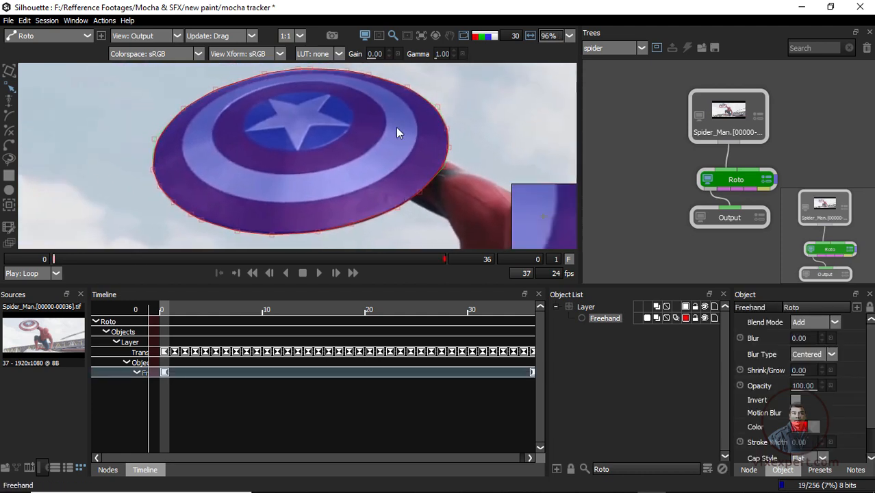
# At frame 18, pull the top of the Freehand shape's transform box down slightly onto the shield's upper rim
pyautogui.moveTo(437, 263); pyautogui.dragTo(241, 272)
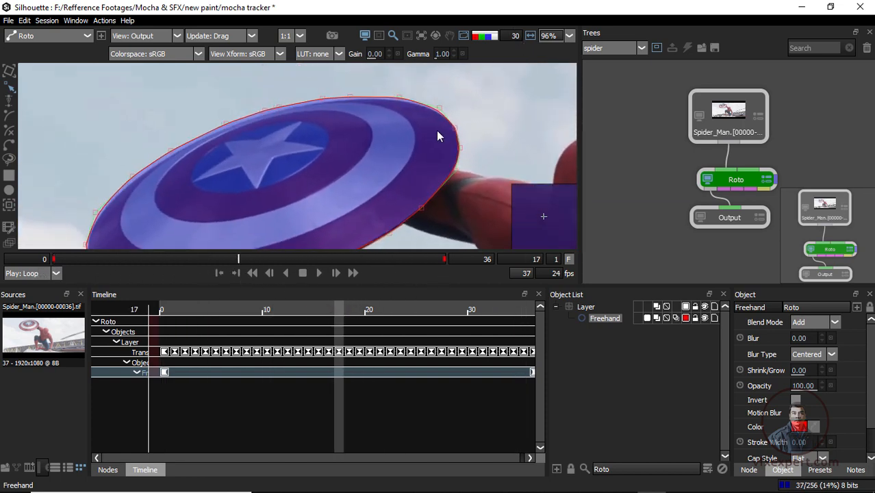
pyautogui.moveTo(438, 148); pyautogui.dragTo(452, 140)
pyautogui.press('o')
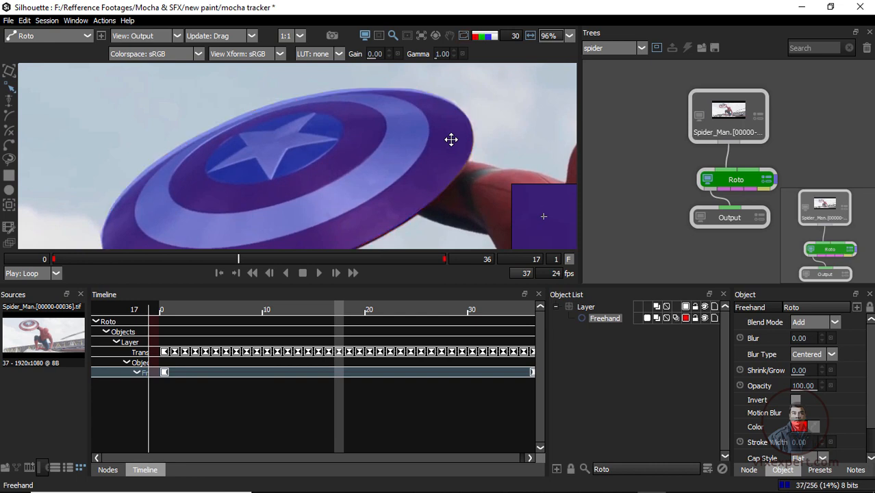
pyautogui.scroll(2, 230, 107)
pyautogui.moveTo(269, 263); pyautogui.dragTo(250, 263)
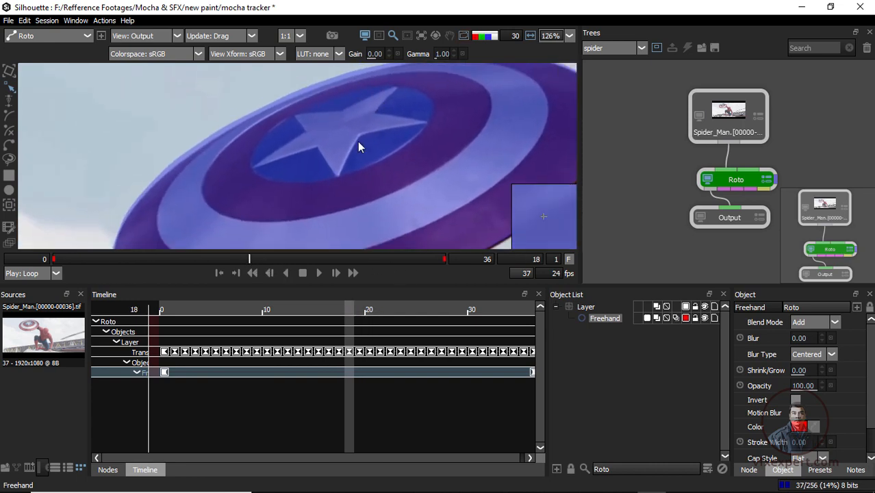
pyautogui.moveTo(361, 68); pyautogui.dragTo(333, 121)
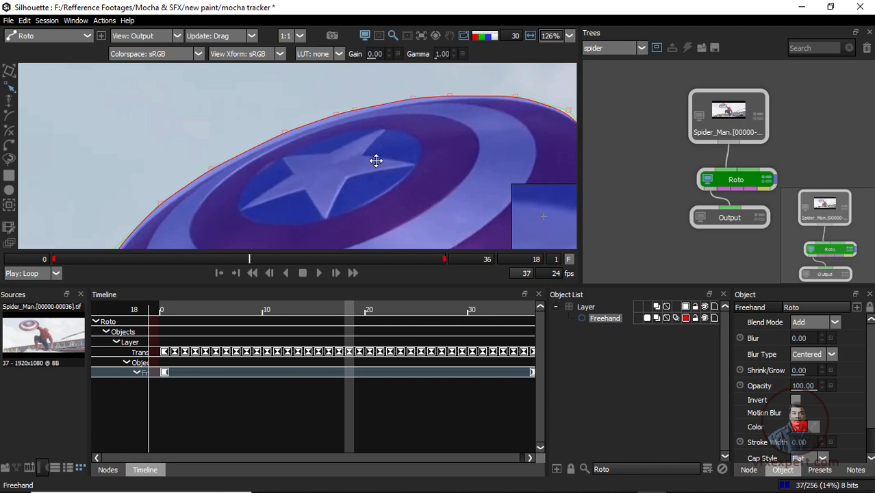
pyautogui.moveTo(356, 174)
pyautogui.mouseDown()
pyautogui.moveTo(362, 142)
pyautogui.moveTo(368, 183)
pyautogui.mouseUp()
pyautogui.scroll(-1, 362, 143)
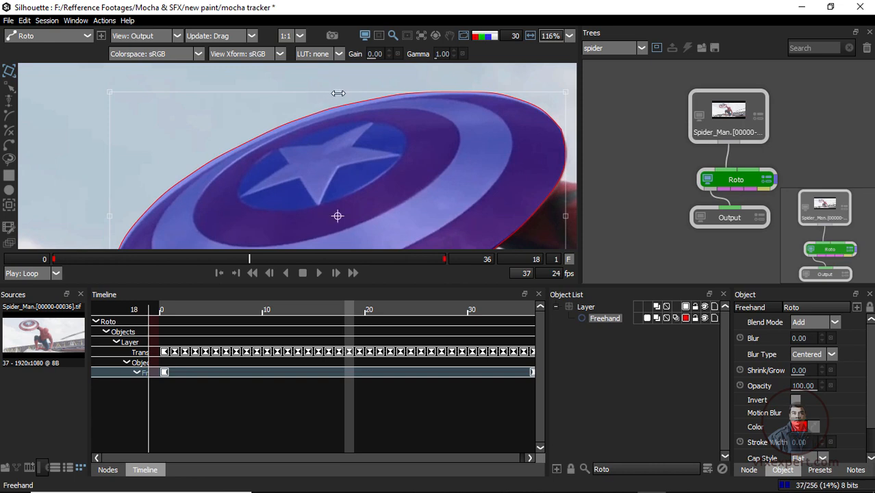
pyautogui.moveTo(338, 93); pyautogui.dragTo(338, 98)
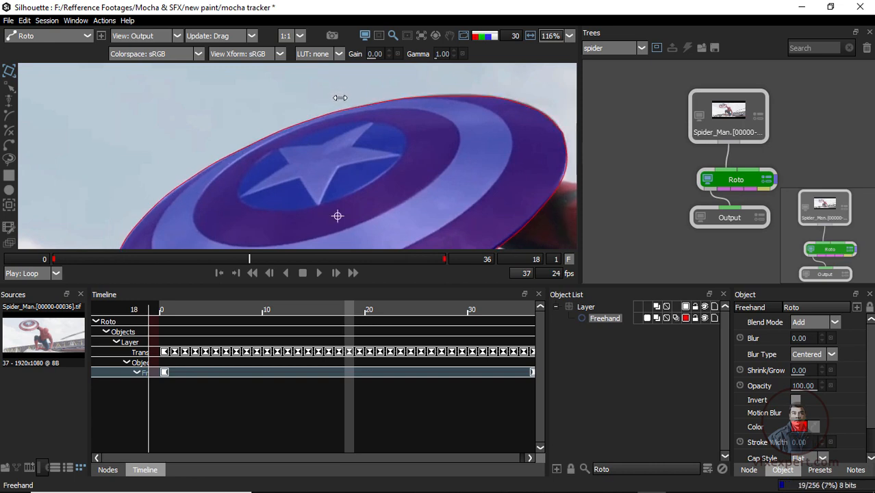
# At frame 18, adjust the Freehand shape's control points on the shield's upper-right edge to follow the rim
pyautogui.press('r')
pyautogui.moveTo(404, 110); pyautogui.dragTo(339, 155)
pyautogui.click(375, 143)
pyautogui.click(498, 178)
pyautogui.scroll(-4, 354, 176)
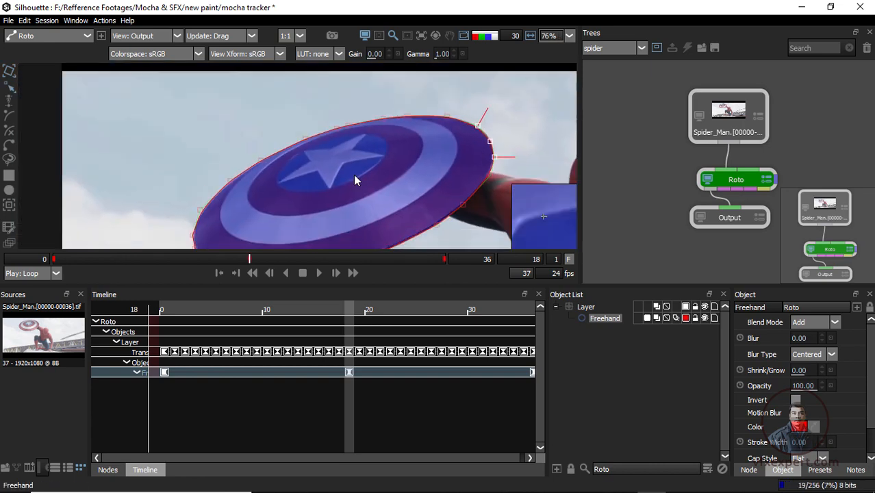
# Play back the footage to review how the tracked shape follows the shield
pyautogui.scroll(-3, 353, 175)
pyautogui.click(318, 272)
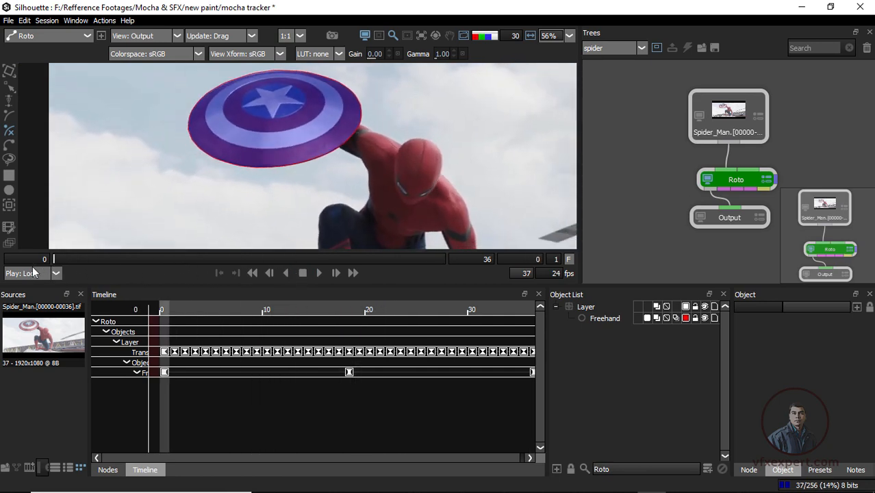
pyautogui.moveTo(405, 162); pyautogui.dragTo(351, 177)
pyautogui.scroll(2, 351, 176)
pyautogui.scroll(-4, 350, 177)
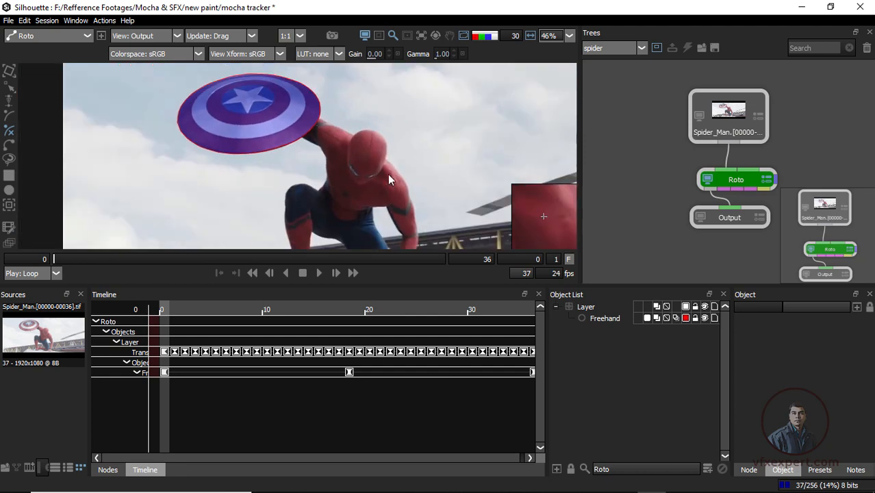
# At frame 36, trace a closed B-Spline shape around Spider-Man's head, from the jaw over the crown and around the chin
pyautogui.moveTo(393, 259); pyautogui.dragTo(444, 259)
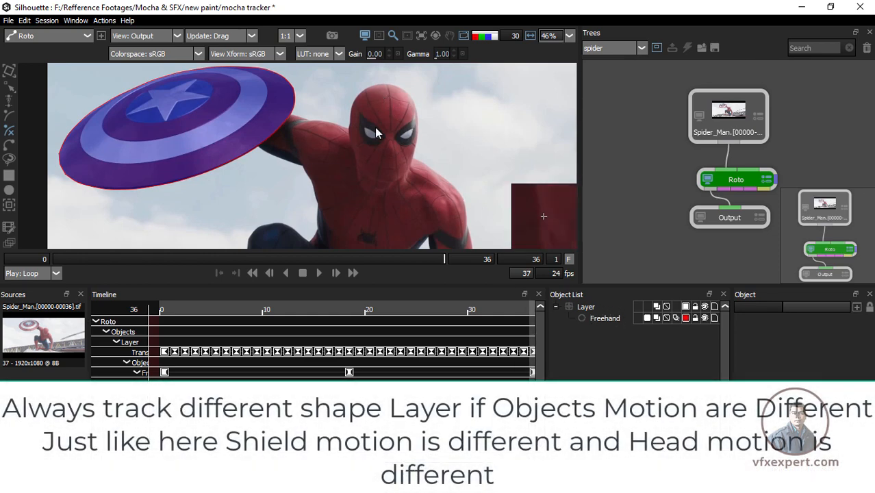
pyautogui.click(556, 308)
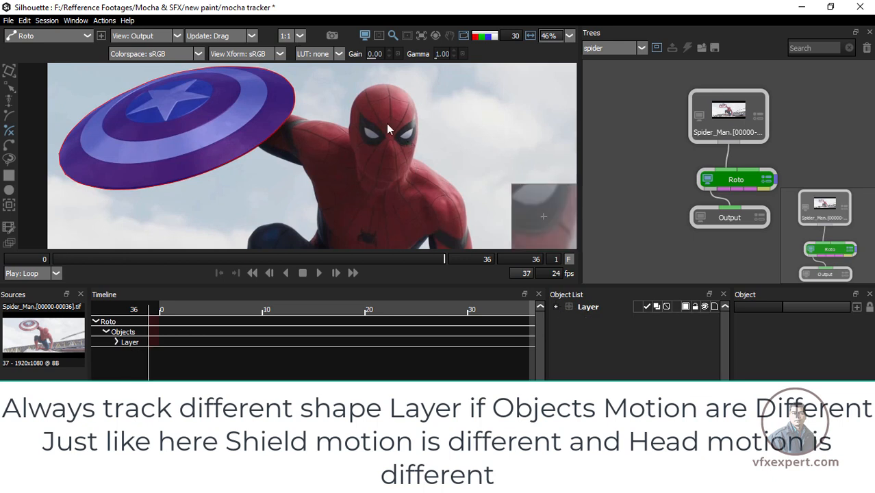
pyautogui.scroll(2, 393, 190)
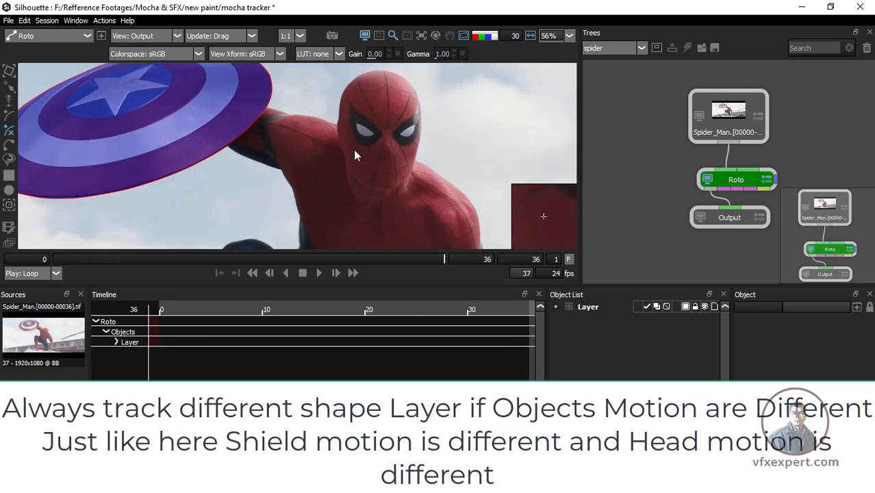
pyautogui.scroll(4, 354, 156)
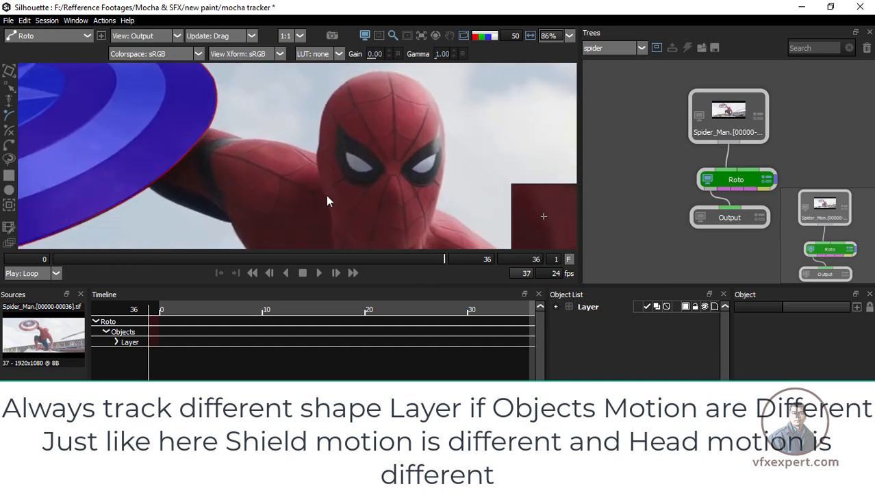
pyautogui.click(318, 174)
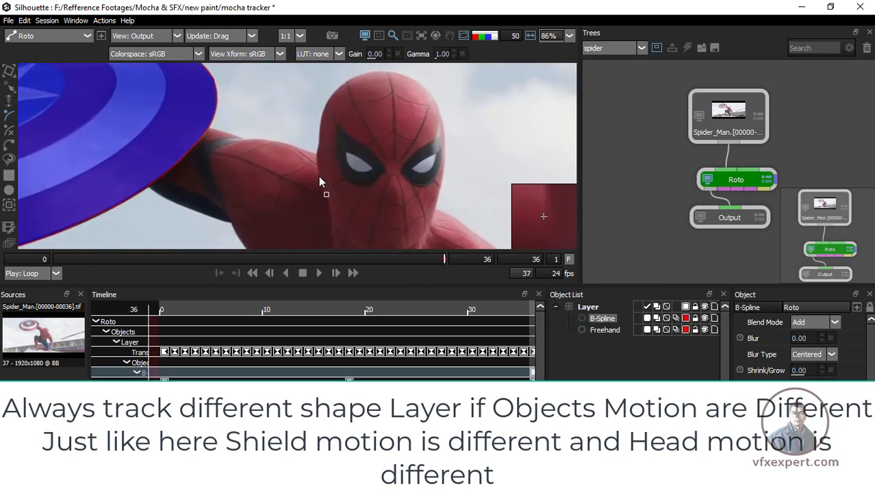
pyautogui.click(326, 104)
pyautogui.click(357, 75)
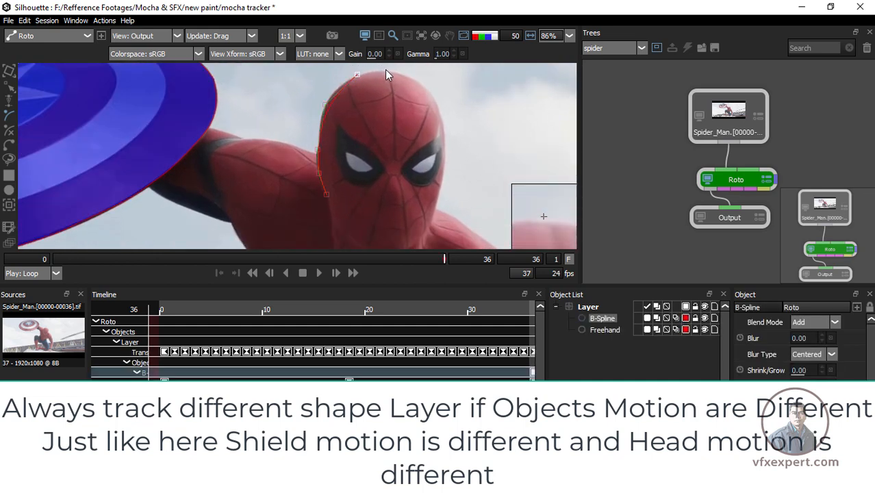
pyautogui.click(385, 69)
pyautogui.click(420, 83)
pyautogui.click(438, 105)
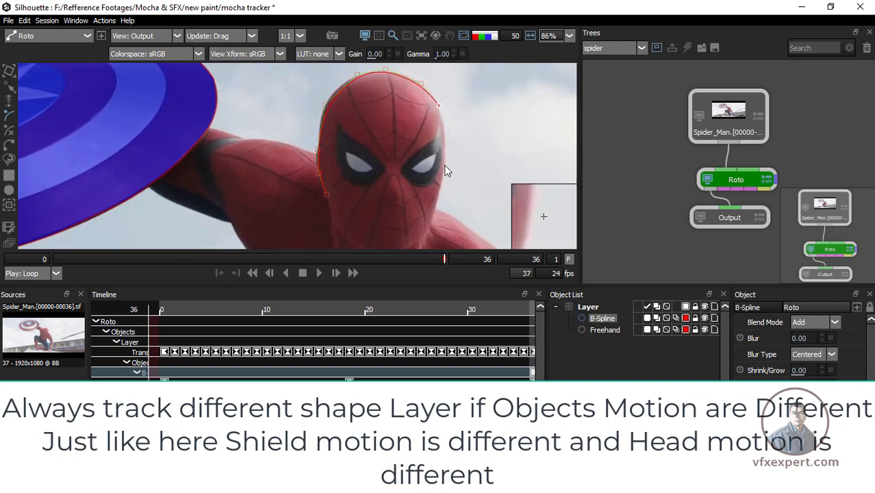
pyautogui.click(445, 149)
pyautogui.moveTo(436, 207); pyautogui.dragTo(443, 159)
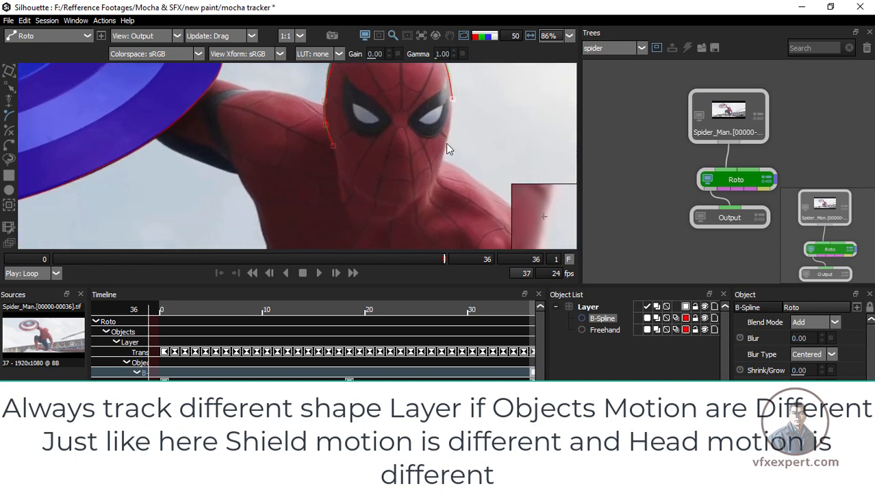
pyautogui.click(413, 198)
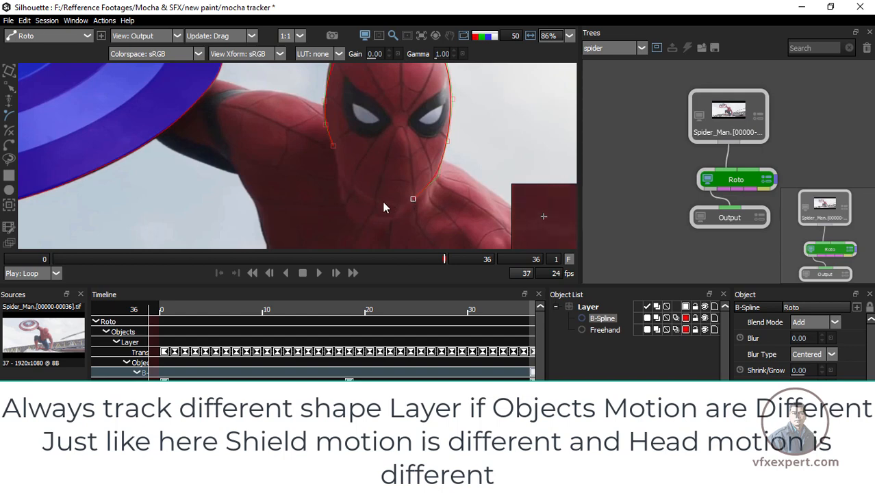
pyautogui.click(334, 147)
# Move the head's B-Spline shape out of the shield's Layer to the top level of the object list and collapse Layer
pyautogui.moveTo(359, 90); pyautogui.dragTo(357, 140)
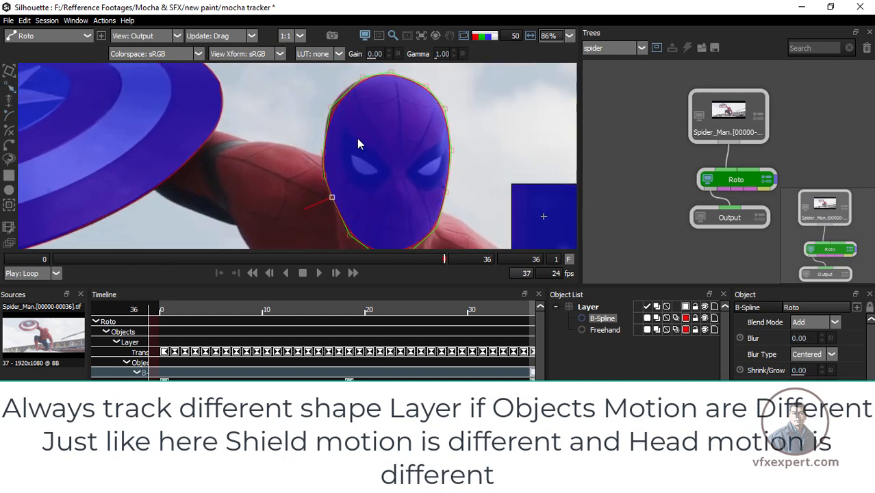
pyautogui.scroll(2, 357, 139)
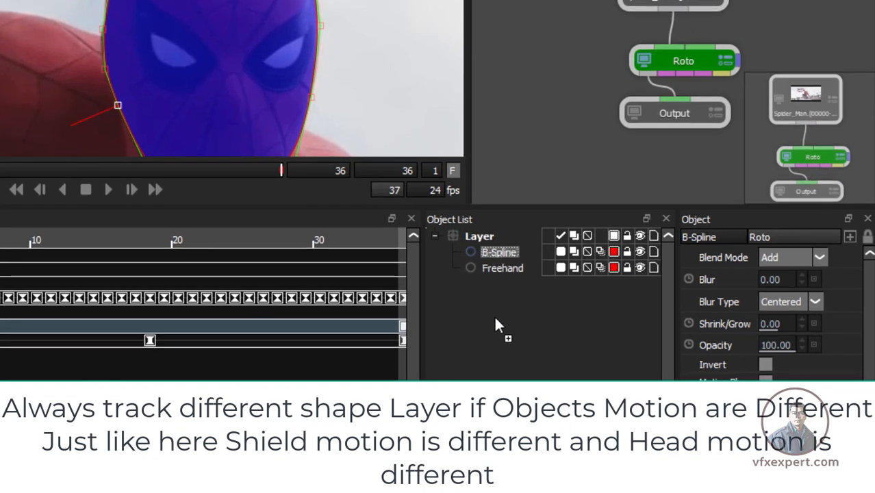
pyautogui.moveTo(495, 318); pyautogui.dragTo(488, 280)
pyautogui.click(434, 236)
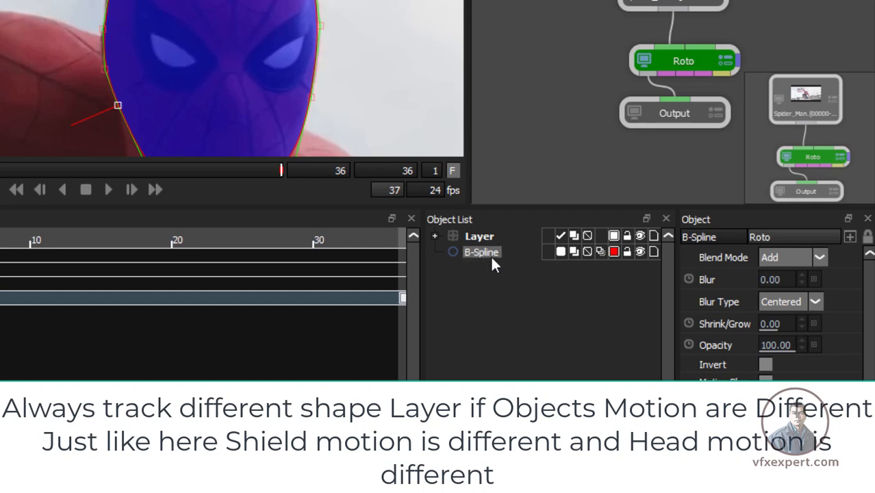
# At frame 36, adjust the B-Spline's control points along the top and left edge of the head to follow its outline
pyautogui.scroll(2, 264, 47)
pyautogui.moveTo(263, 44); pyautogui.dragTo(248, 89)
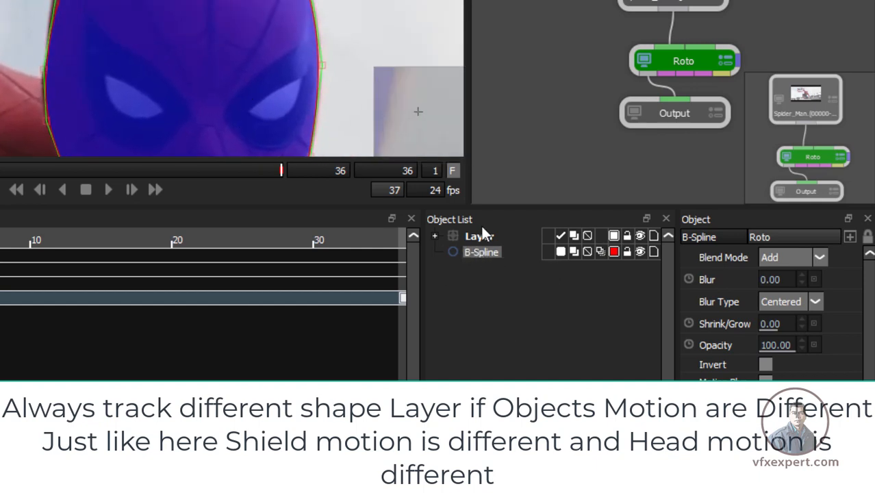
pyautogui.moveTo(192, 7); pyautogui.dragTo(192, 41)
pyautogui.moveTo(98, 67); pyautogui.dragTo(128, 80)
pyautogui.scroll(2, 130, 78)
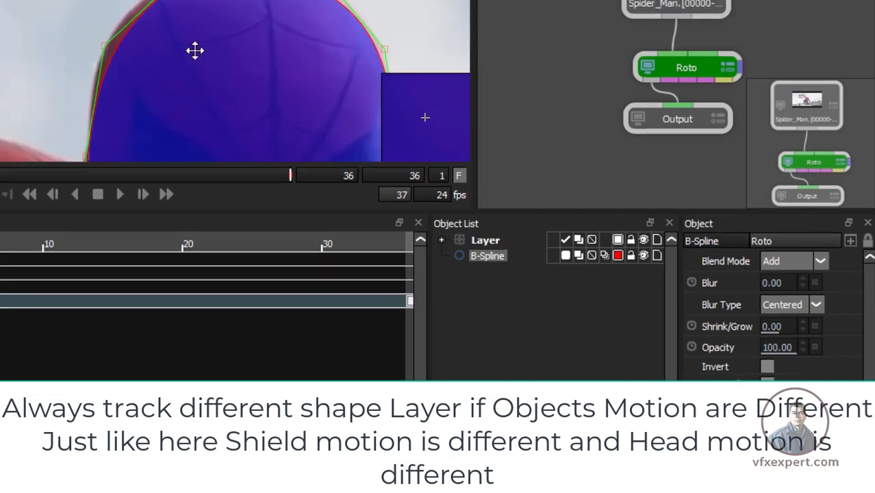
pyautogui.moveTo(195, 51); pyautogui.dragTo(208, 45)
pyautogui.moveTo(166, 22); pyautogui.dragTo(138, 77)
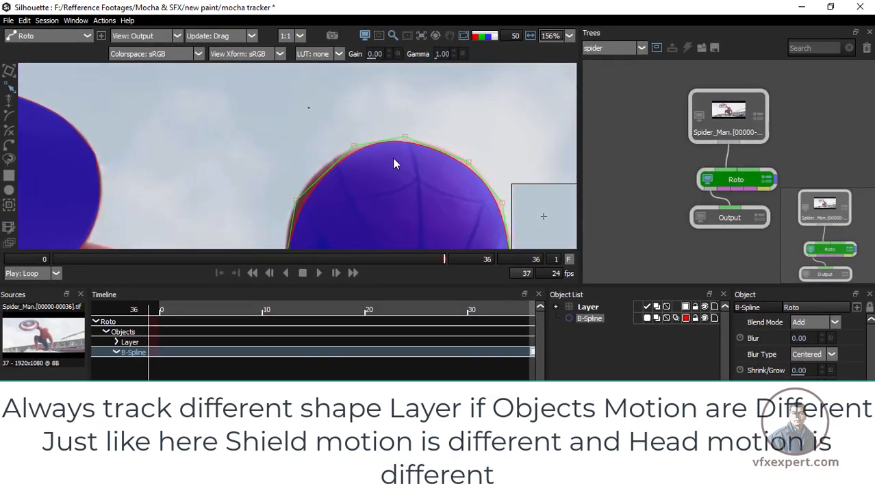
pyautogui.moveTo(309, 108); pyautogui.dragTo(472, 156)
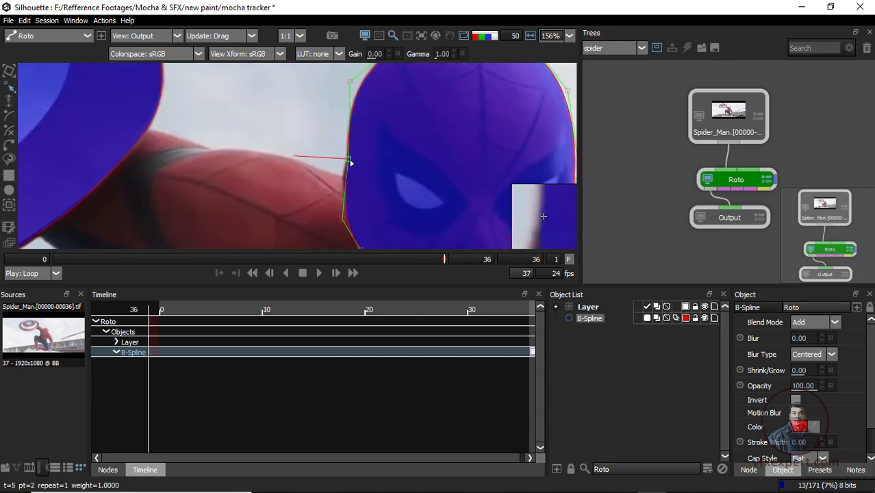
pyautogui.click(344, 181)
pyautogui.scroll(-5, 455, 164)
pyautogui.scroll(1, 463, 161)
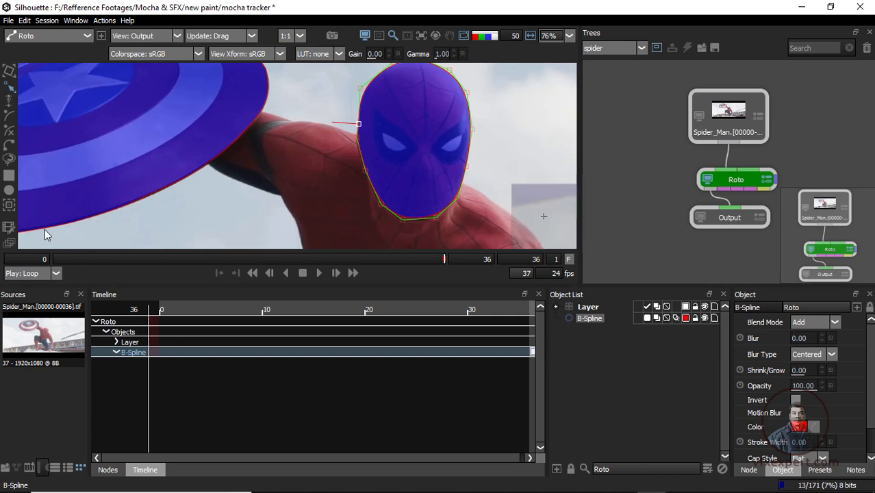
# Track the head's B-Spline shape backward from frame 36 to frame 0 with the Mocha Tracker and check the result
pyautogui.click(9, 205)
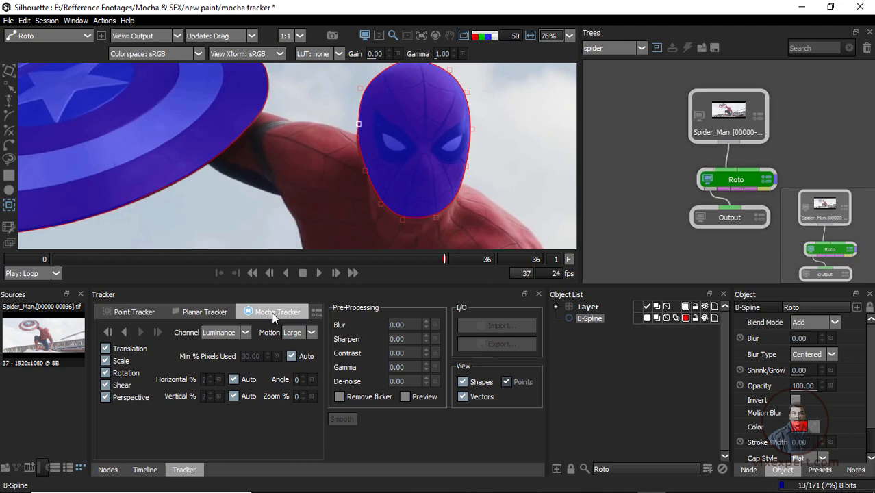
pyautogui.click(125, 332)
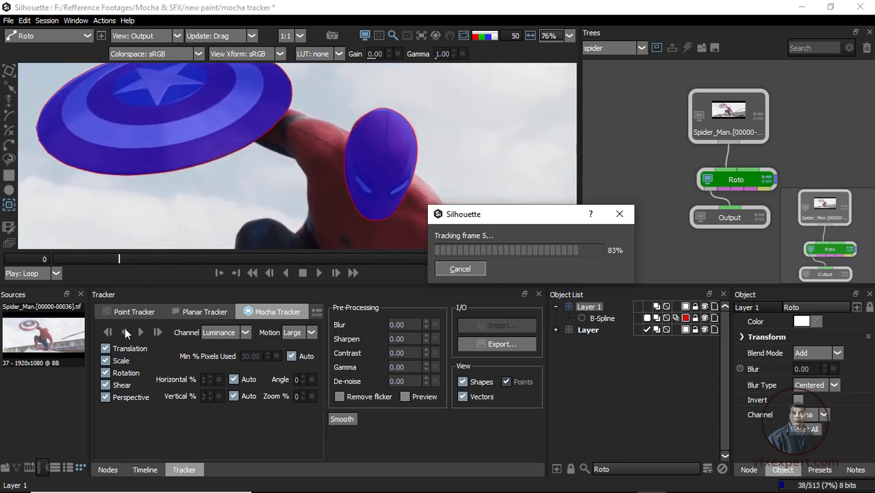
pyautogui.scroll(-3, 348, 185)
pyautogui.scroll(3, 348, 185)
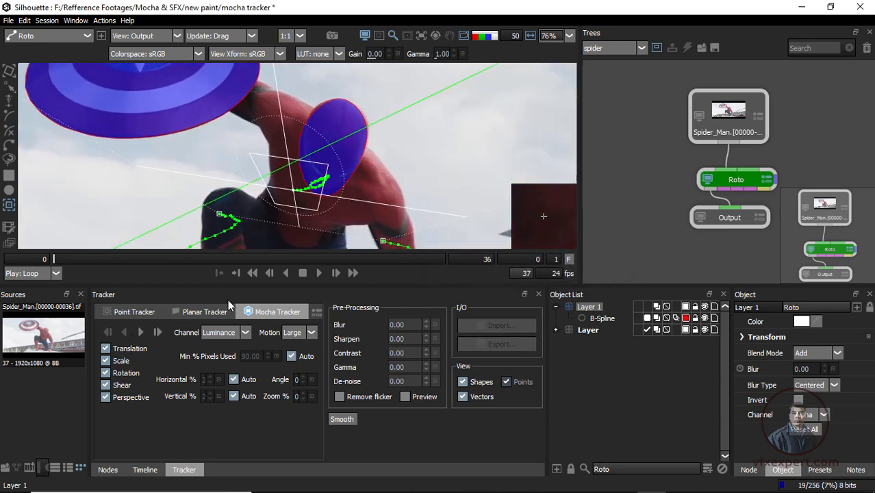
pyautogui.moveTo(83, 259); pyautogui.dragTo(57, 258)
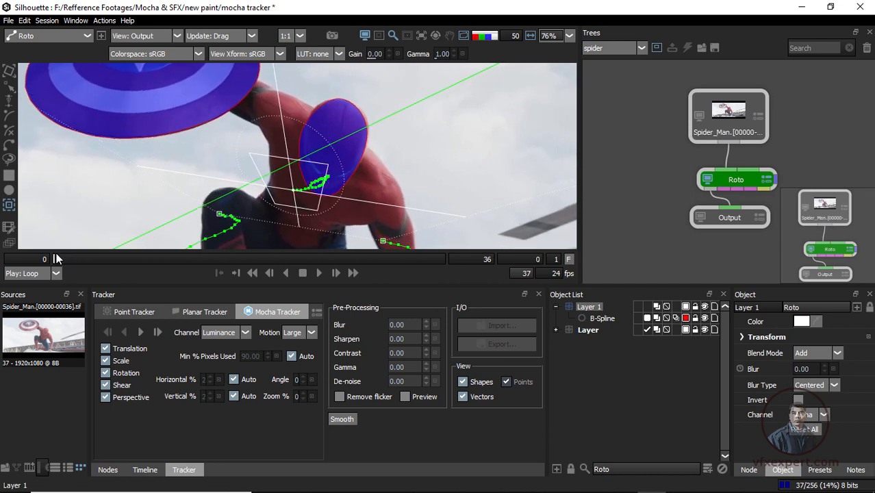
# Rename the head shape's Layer 1 to "head" and the shield's layer to "shiels"
pyautogui.scroll(2, 328, 137)
pyautogui.click(638, 387)
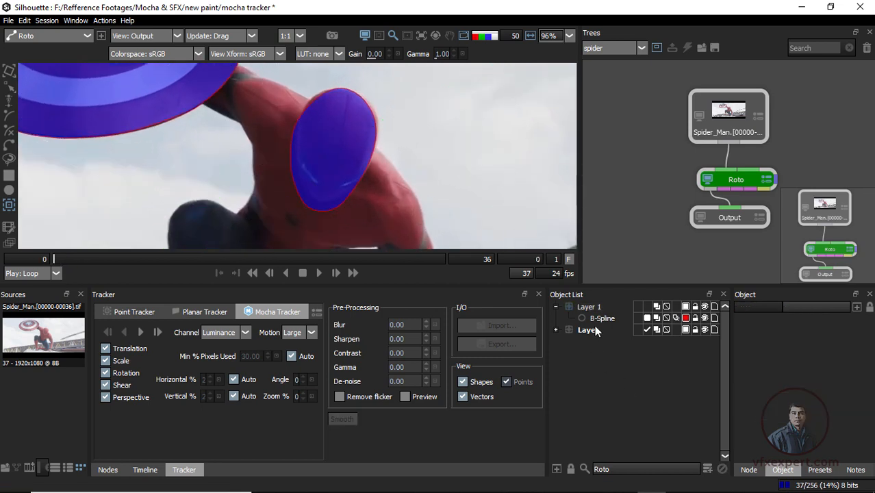
pyautogui.click(602, 317)
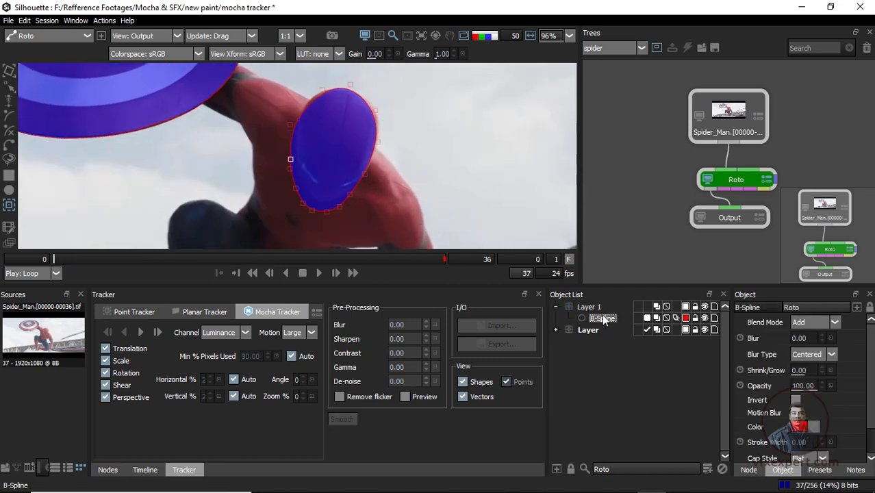
pyautogui.click(590, 309)
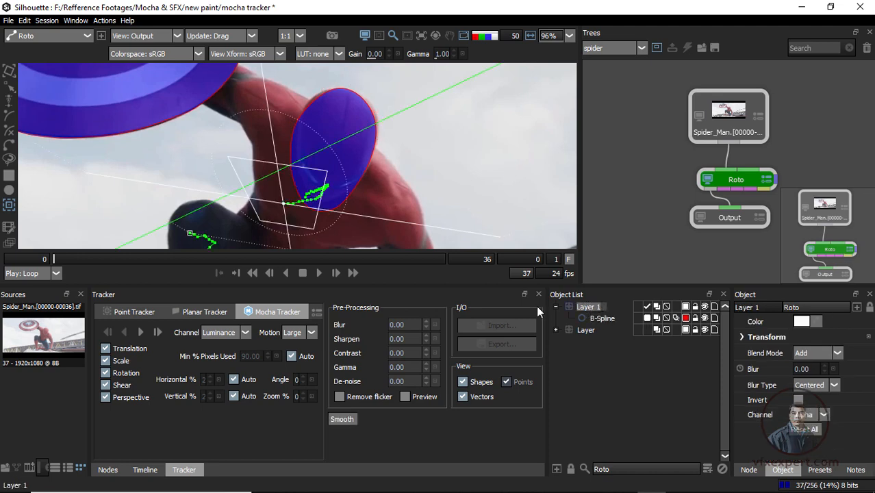
pyautogui.write('head')
pyautogui.press('Return')
pyautogui.doubleClick(602, 331)
pyautogui.write('shiels')
# At frame 0, transform the head layer's B-Spline shape slightly up and to the right to fit the head
pyautogui.click(587, 308)
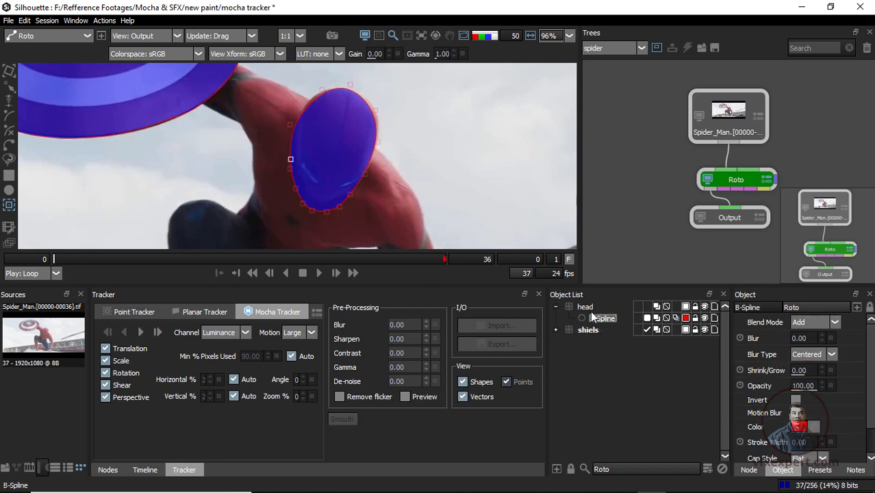
pyautogui.click(590, 318)
pyautogui.scroll(5, 357, 147)
pyautogui.moveTo(373, 185); pyautogui.dragTo(388, 184)
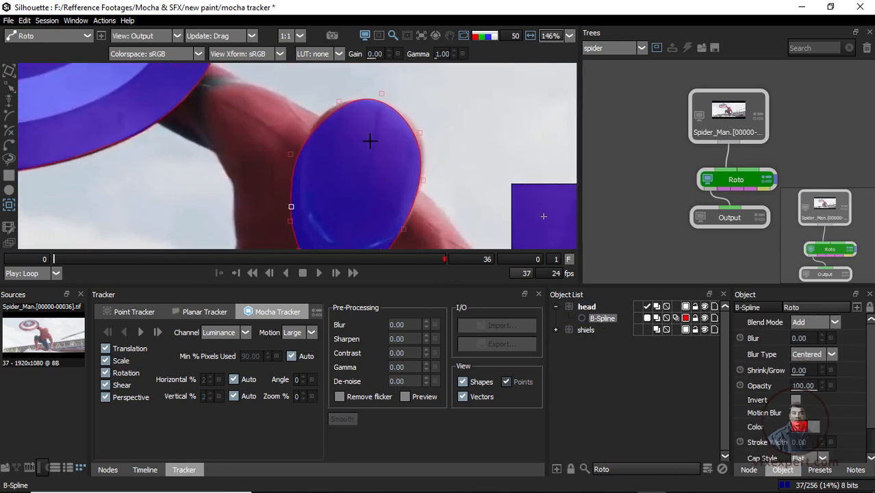
pyautogui.moveTo(369, 140); pyautogui.dragTo(390, 150)
pyautogui.press('t')
pyautogui.scroll(2, 378, 122)
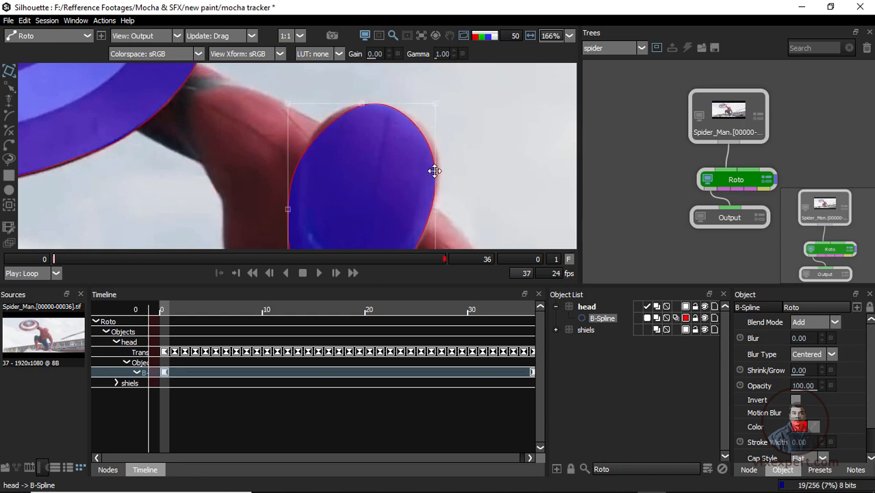
pyautogui.moveTo(435, 170); pyautogui.dragTo(439, 171)
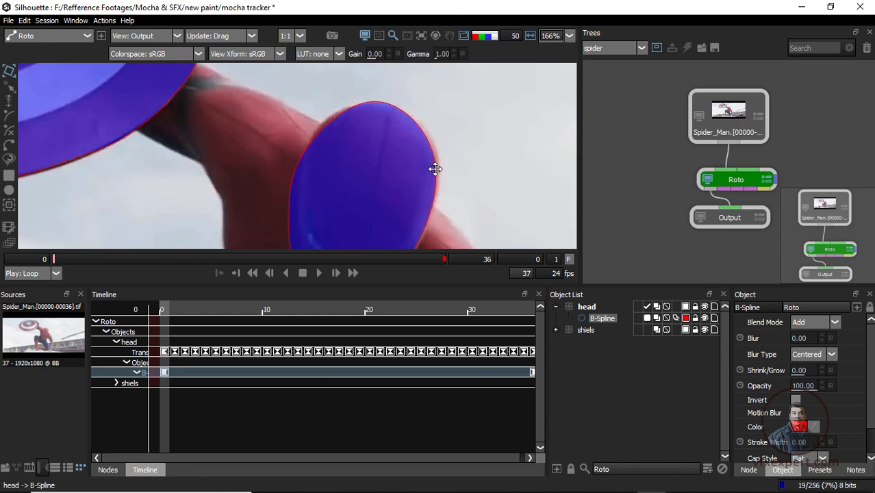
# At frame 0, reshape the B-Spline's control points at the upper left and right edge of the head to follow its outline
pyautogui.press('r')
pyautogui.scroll(3, 337, 109)
pyautogui.moveTo(343, 104); pyautogui.dragTo(336, 94)
pyautogui.scroll(-2, 395, 130)
pyautogui.moveTo(399, 204); pyautogui.dragTo(387, 113)
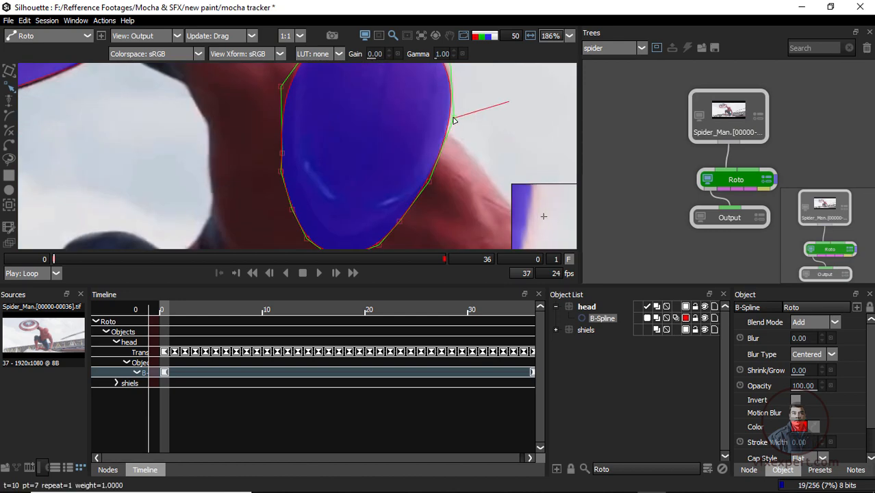
pyautogui.moveTo(453, 121); pyautogui.dragTo(434, 227)
pyautogui.scroll(-4, 418, 155)
# At frame 16, adjust the B-Spline's control points along the top of the head to match its outline
pyautogui.moveTo(199, 261); pyautogui.dragTo(227, 266)
pyautogui.scroll(1, 390, 124)
pyautogui.moveTo(390, 116); pyautogui.dragTo(330, 211)
pyautogui.scroll(1, 336, 199)
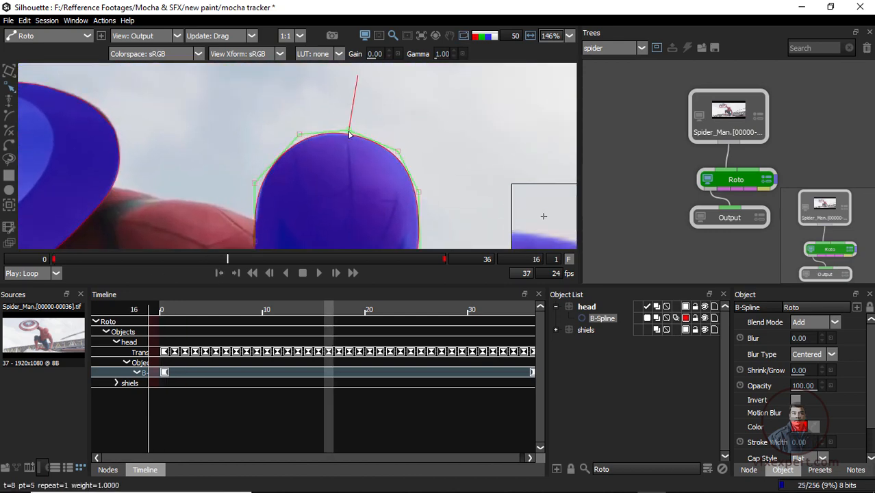
pyautogui.moveTo(344, 163); pyautogui.dragTo(371, 121)
pyautogui.moveTo(281, 139); pyautogui.dragTo(284, 142)
# Inspect how the head shape fits the head's outline at frame 30
pyautogui.moveTo(227, 259); pyautogui.dragTo(379, 259)
pyautogui.scroll(-1, 378, 137)
pyautogui.moveTo(377, 126); pyautogui.dragTo(320, 211)
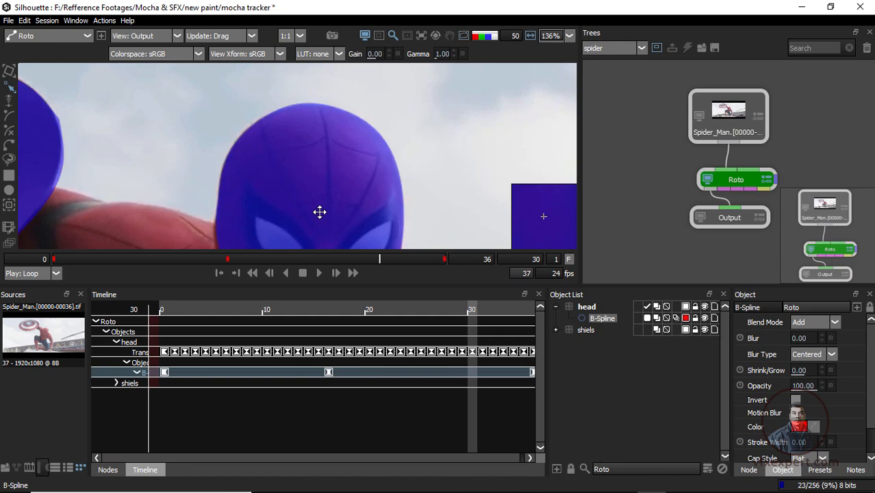
pyautogui.scroll(-4, 324, 198)
pyautogui.moveTo(346, 217); pyautogui.dragTo(375, 176)
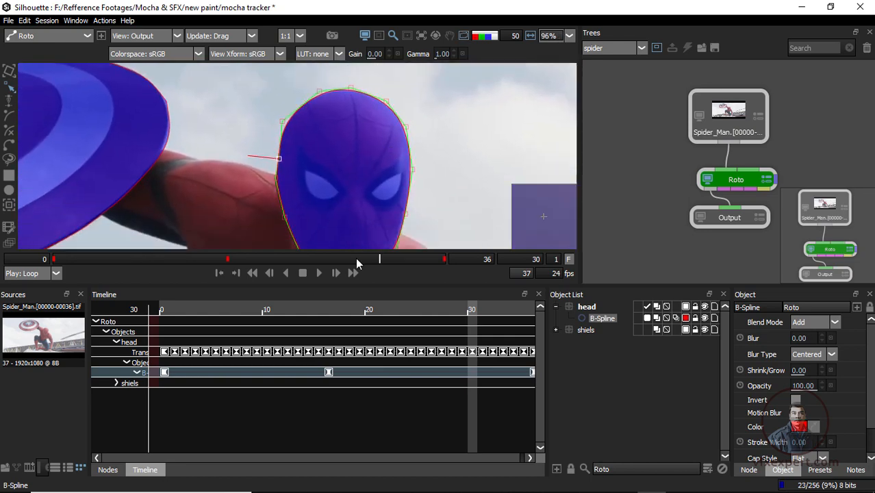
# Return to frame 0 and play back the footage to review the tracked head and shield shapes together
pyautogui.moveTo(412, 261); pyautogui.dragTo(22, 257)
pyautogui.moveTo(284, 183); pyautogui.dragTo(400, 134)
pyautogui.scroll(-5, 400, 135)
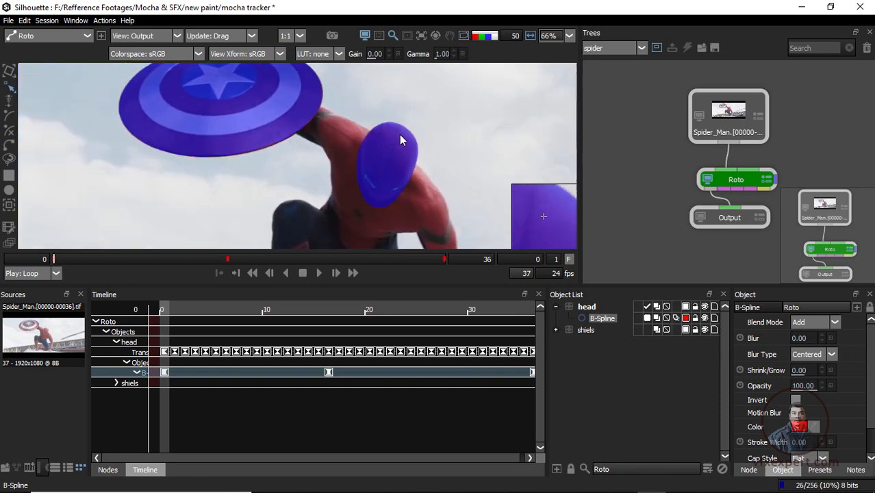
pyautogui.moveTo(393, 158); pyautogui.dragTo(349, 156)
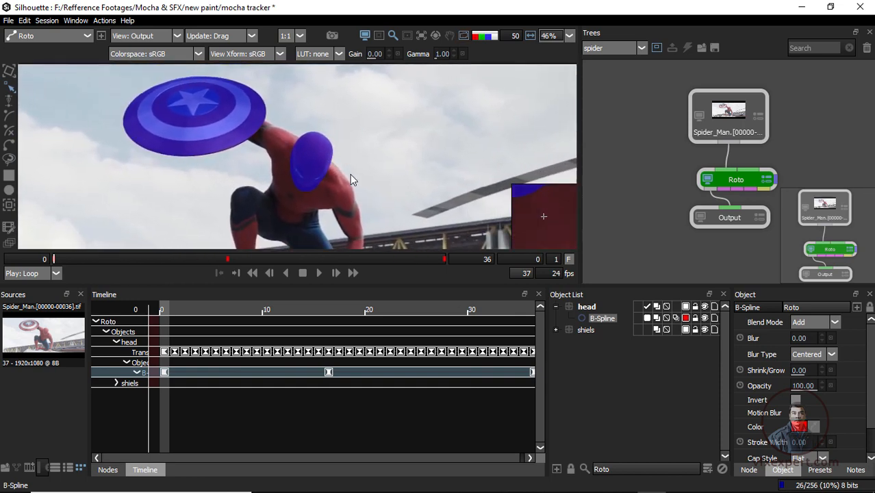
pyautogui.scroll(1, 342, 179)
pyautogui.moveTo(335, 186); pyautogui.dragTo(362, 187)
pyautogui.click(321, 273)
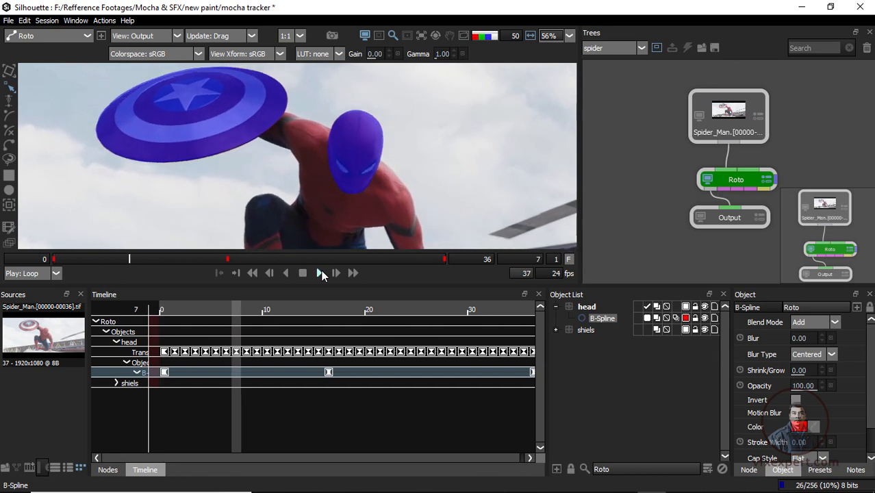
# Review the alpha matte of the shield and head shapes during playback, and return to the colour view
pyautogui.press('a')
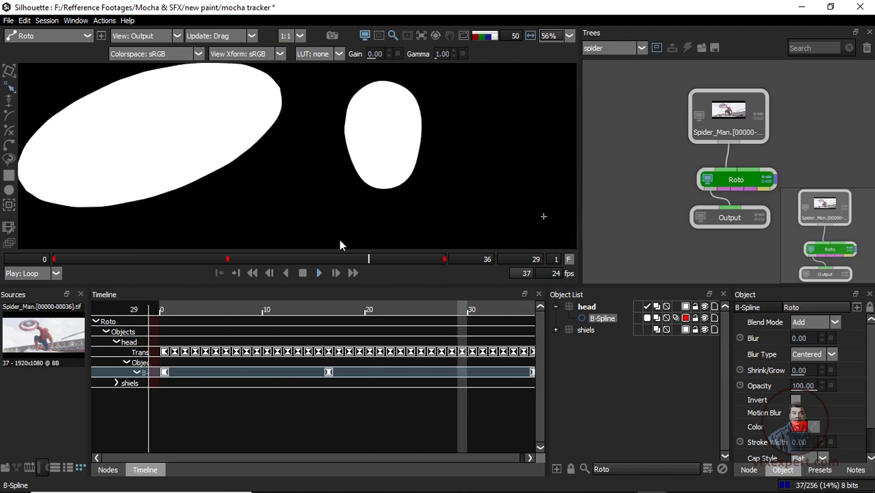
pyautogui.press('a')
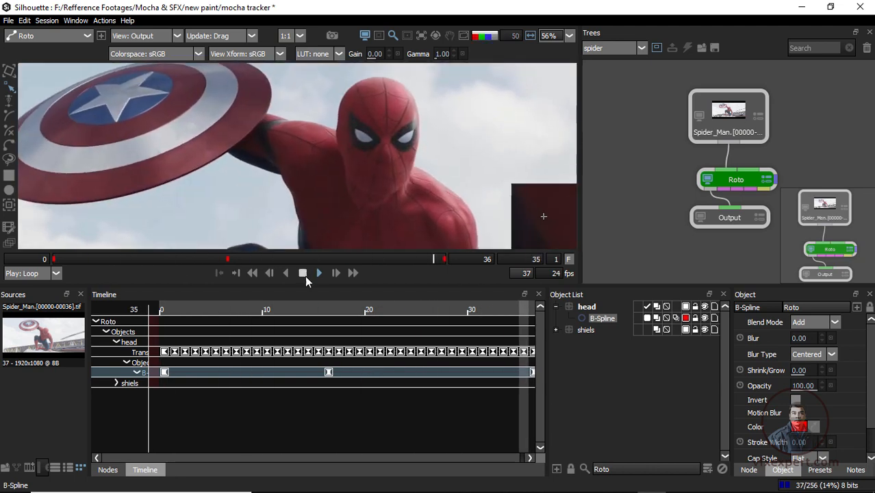
pyautogui.press('d')
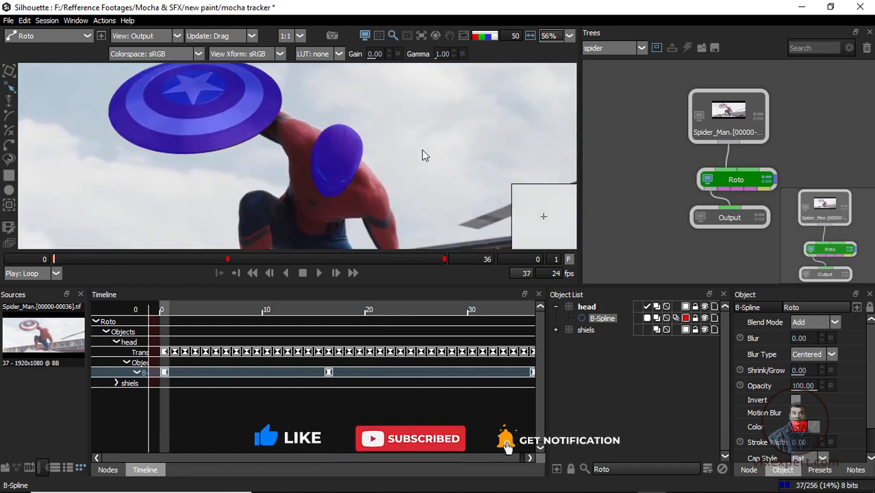
# Go to frame 36, deselect the head's B-Spline and collapse the head layer
pyautogui.scroll(4, 291, 145)
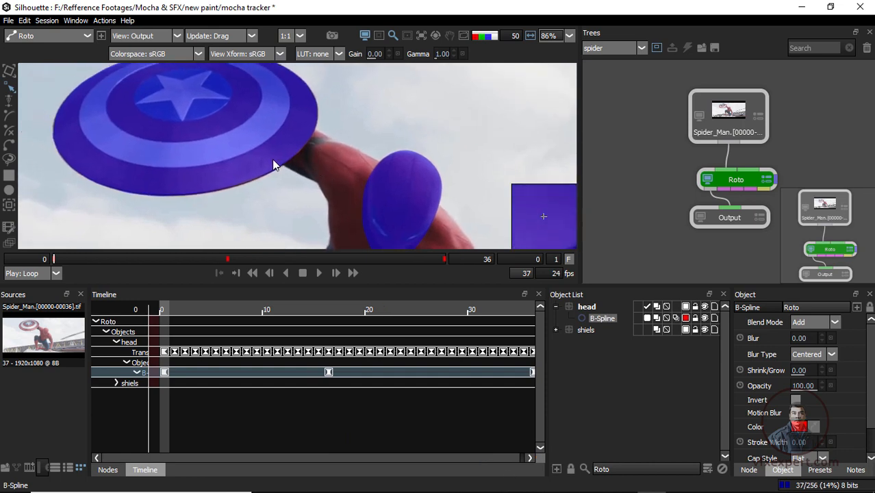
pyautogui.scroll(2, 284, 172)
pyautogui.click(244, 271)
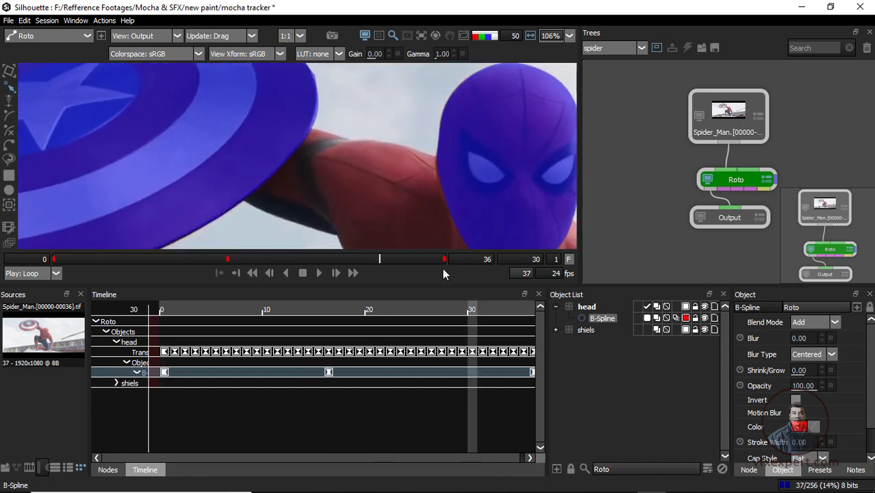
pyautogui.scroll(-2, 278, 133)
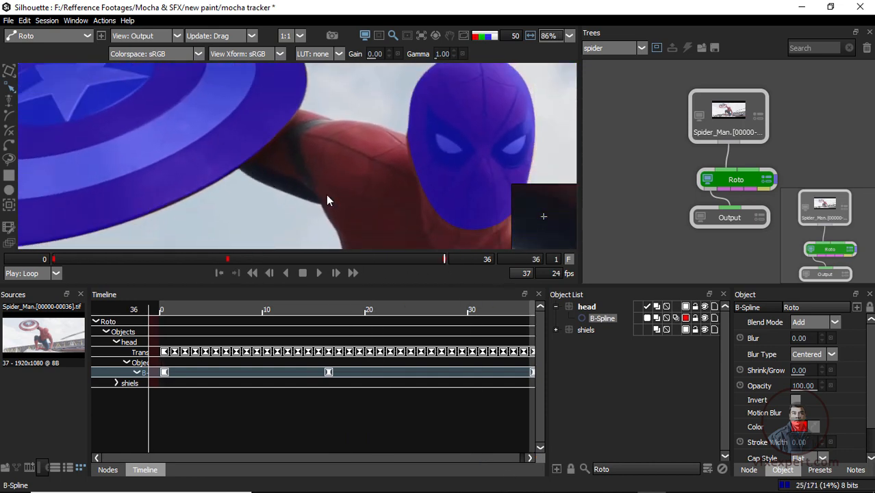
pyautogui.moveTo(380, 204); pyautogui.dragTo(314, 189)
pyautogui.click(589, 373)
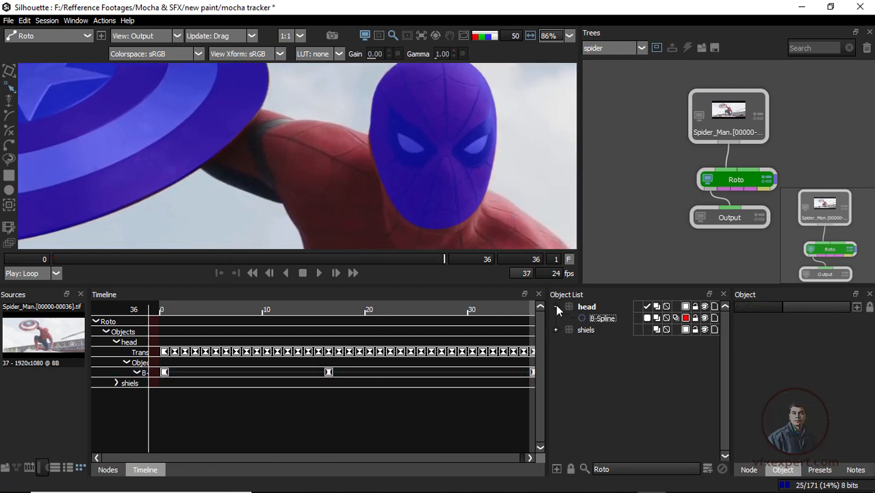
pyautogui.click(556, 307)
# At frame 36, draw a closed B-Spline around the raised arm, overlapping the shield and the head
pyautogui.moveTo(110, 159); pyautogui.dragTo(192, 161)
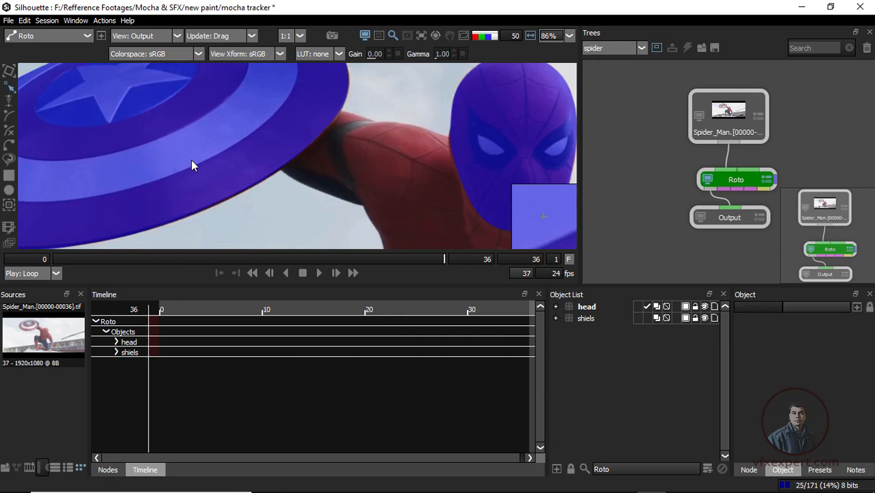
pyautogui.scroll(2, 311, 161)
pyautogui.moveTo(342, 178); pyautogui.dragTo(331, 170)
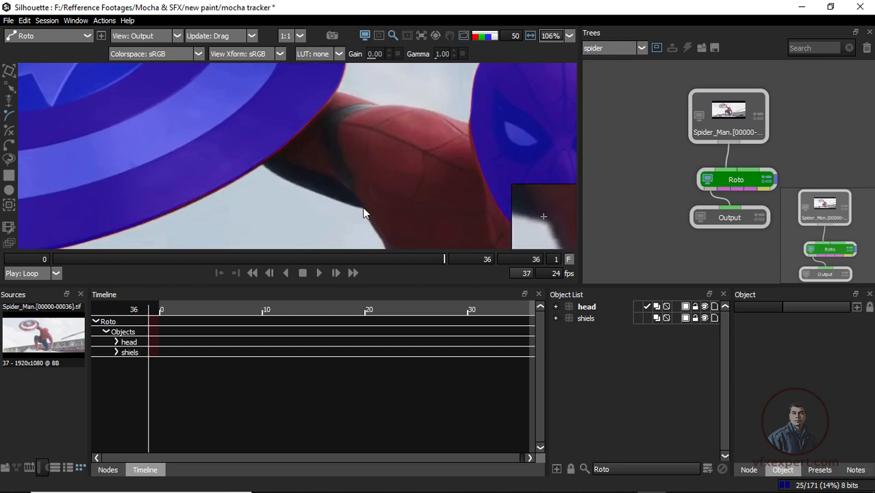
pyautogui.click(363, 207)
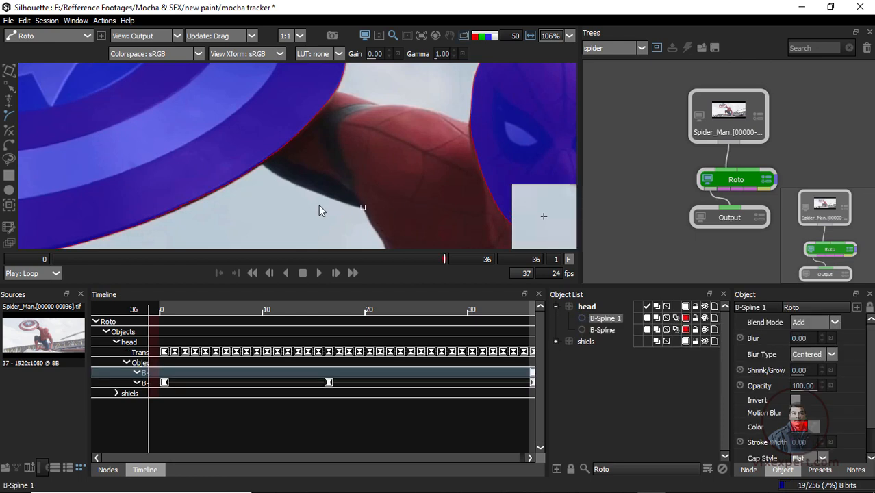
pyautogui.click(263, 163)
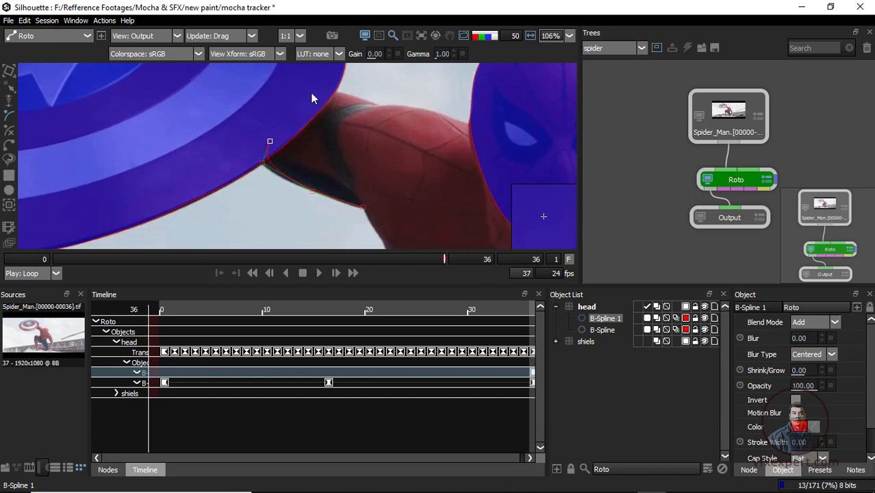
pyautogui.click(333, 89)
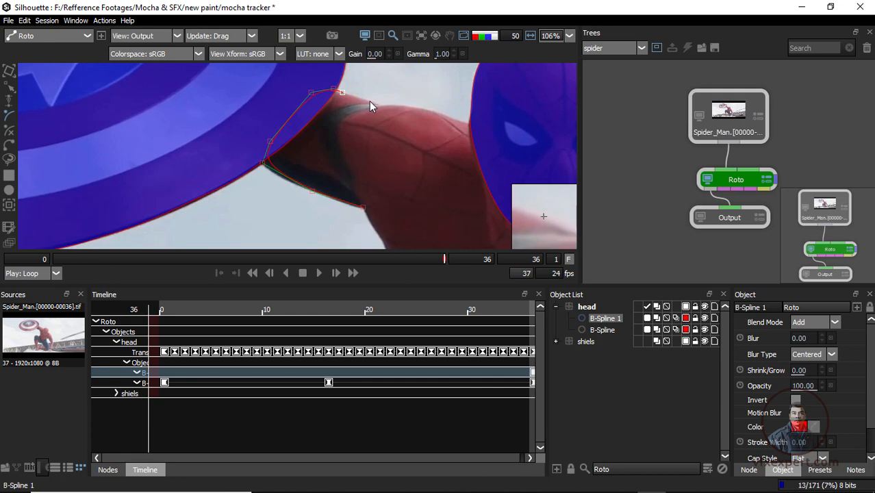
pyautogui.moveTo(395, 126); pyautogui.dragTo(346, 123)
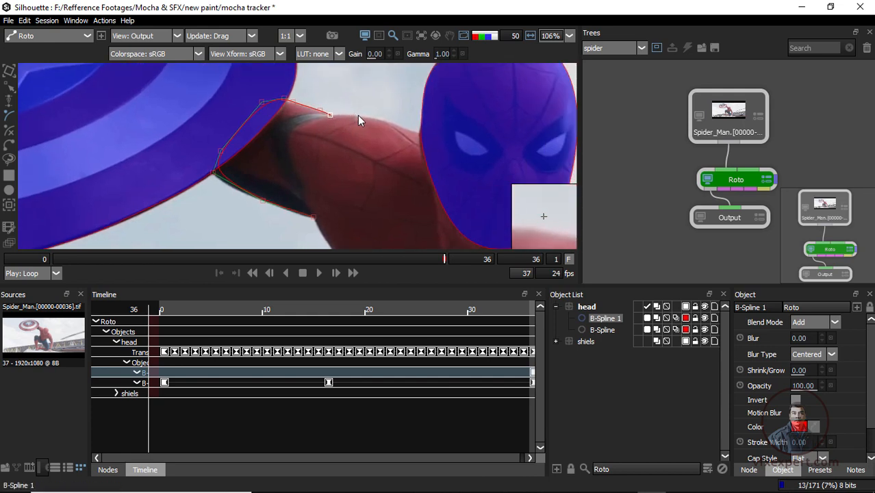
pyautogui.click(384, 120)
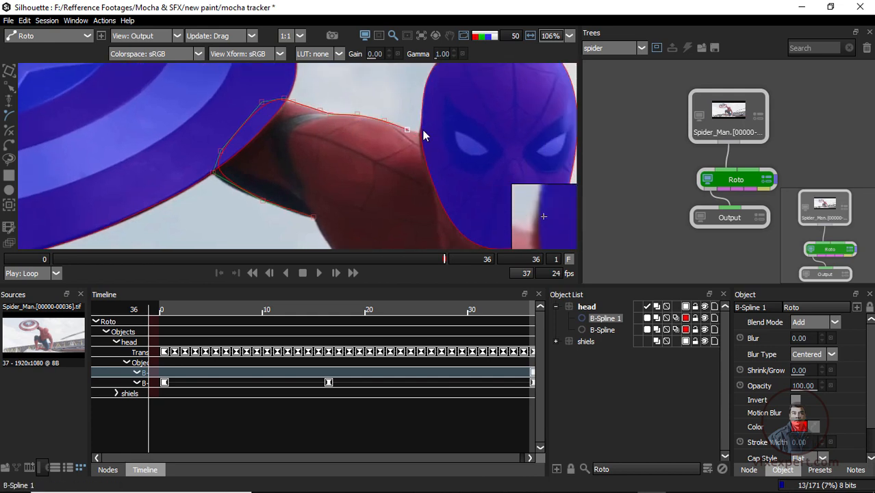
pyautogui.click(422, 130)
pyautogui.click(445, 176)
pyautogui.click(419, 225)
pyautogui.click(361, 229)
pyautogui.click(314, 217)
# Adjust the arm shape's control points along its upper edge and beside the shield to match the outline
pyautogui.scroll(2, 308, 171)
pyautogui.click(405, 121)
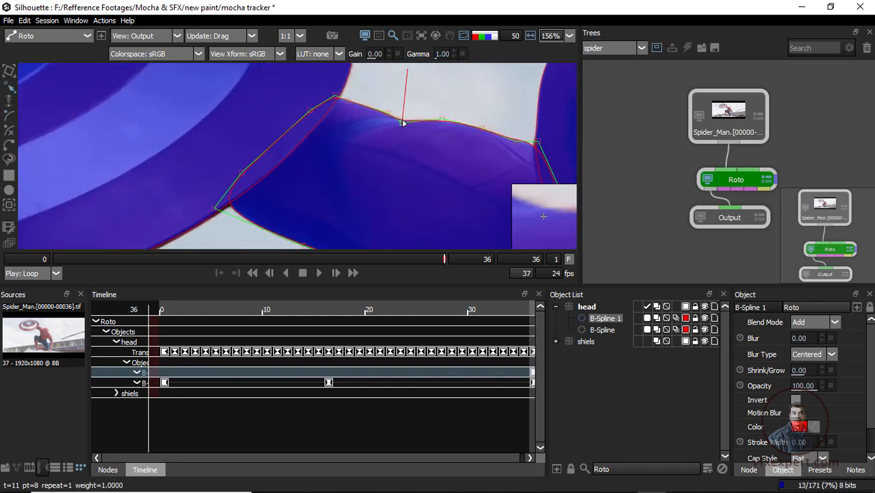
pyautogui.click(339, 100)
pyautogui.click(284, 184)
pyautogui.scroll(-5, 319, 173)
# Move the arm's B-Spline out of the head layer and track it through the footage in its own new layer
pyautogui.moveTo(611, 320); pyautogui.dragTo(586, 336)
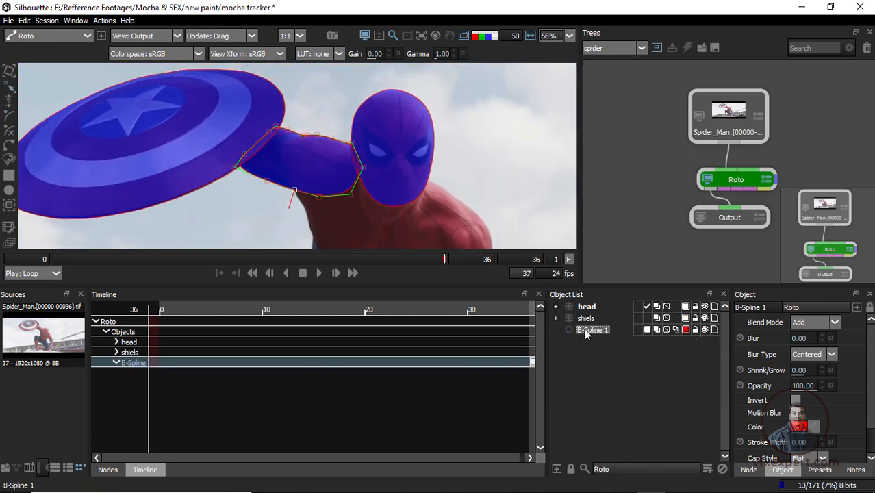
pyautogui.click(9, 204)
pyautogui.click(125, 332)
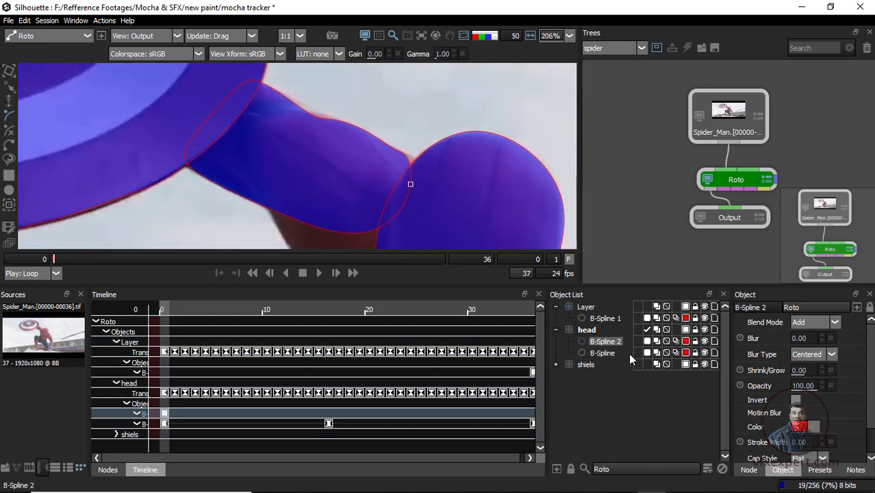
# Delete the stray B-Spline 2 and, at frame 0, adjust the arm shape's control points along the upper edge near the head
pyautogui.press('Delete')
pyautogui.press('r')
pyautogui.click(384, 144)
pyautogui.scroll(5, 370, 148)
pyautogui.click(378, 160)
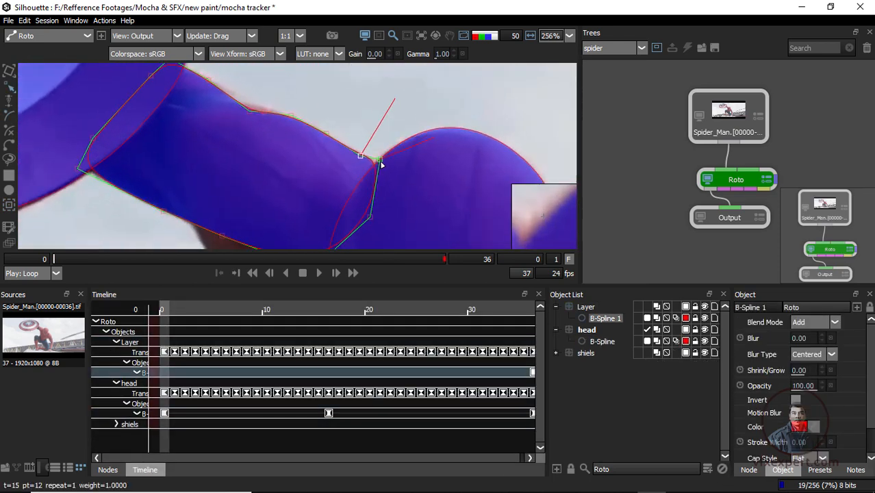
pyautogui.moveTo(378, 160); pyautogui.dragTo(457, 221)
pyautogui.click(281, 139)
pyautogui.click(239, 116)
# At frame 0, reshape the arm shape's lower edge and the end overlapping the head
pyautogui.moveTo(230, 240); pyautogui.dragTo(302, 103)
pyautogui.click(305, 126)
pyautogui.scroll(-1, 356, 146)
pyautogui.moveTo(401, 205); pyautogui.dragTo(359, 190)
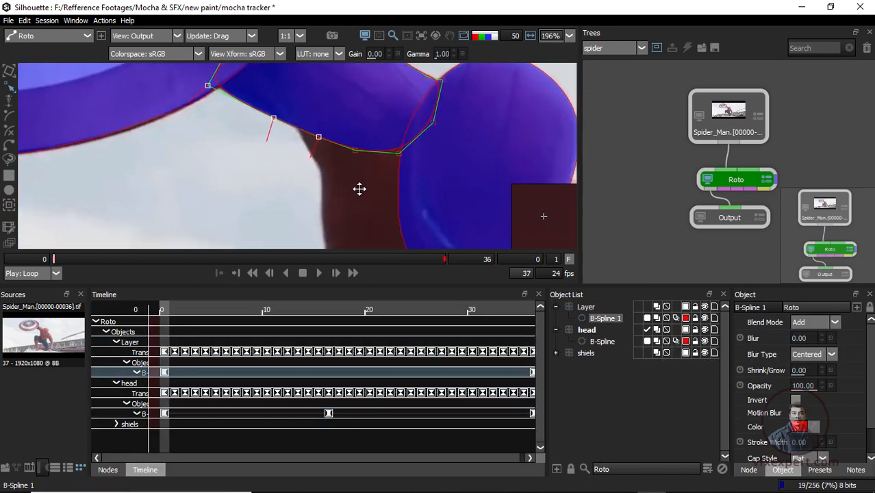
pyautogui.moveTo(325, 152); pyautogui.dragTo(331, 196)
pyautogui.moveTo(408, 167); pyautogui.dragTo(439, 201)
pyautogui.moveTo(438, 134); pyautogui.dragTo(481, 139)
# At frame 21, adjust the arm shape's control points along the underside to follow the arm's outline
pyautogui.scroll(-2, 455, 140)
pyautogui.moveTo(55, 259); pyautogui.dragTo(282, 265)
pyautogui.scroll(1, 308, 180)
pyautogui.moveTo(295, 171); pyautogui.dragTo(298, 178)
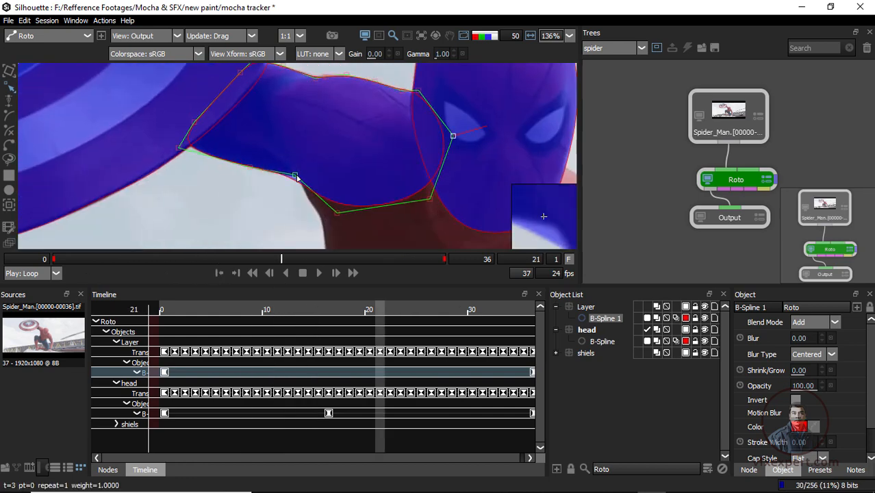
pyautogui.moveTo(342, 208); pyautogui.dragTo(340, 214)
# Inspect how the arm shape fits between the shield and the head at frame 36
pyautogui.moveTo(281, 260); pyautogui.dragTo(475, 300)
pyautogui.scroll(-1, 316, 157)
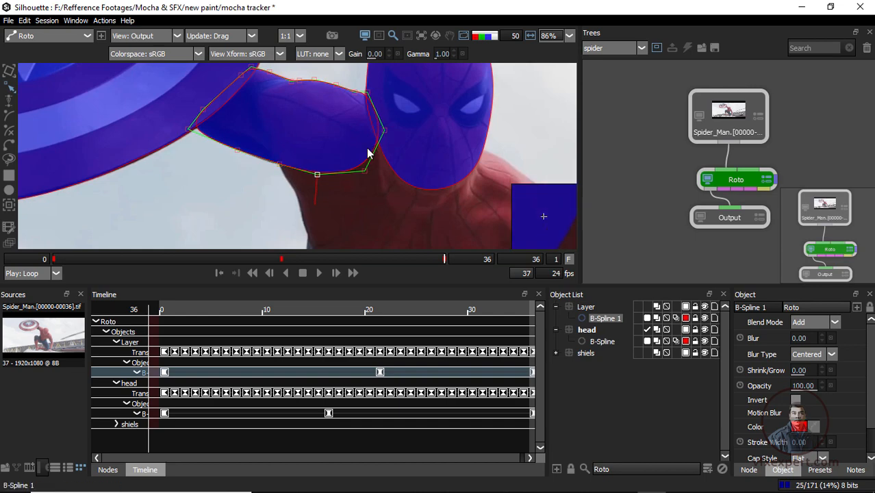
pyautogui.scroll(-3, 367, 151)
pyautogui.scroll(-1, 368, 153)
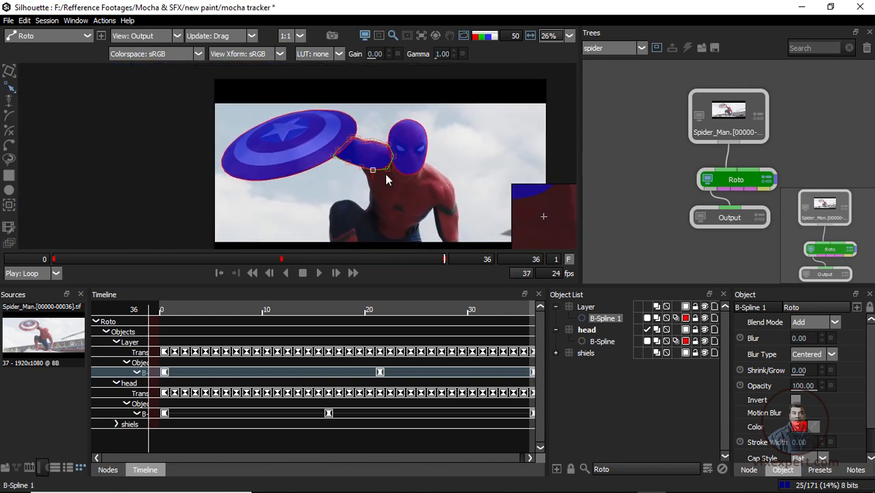
pyautogui.scroll(4, 385, 174)
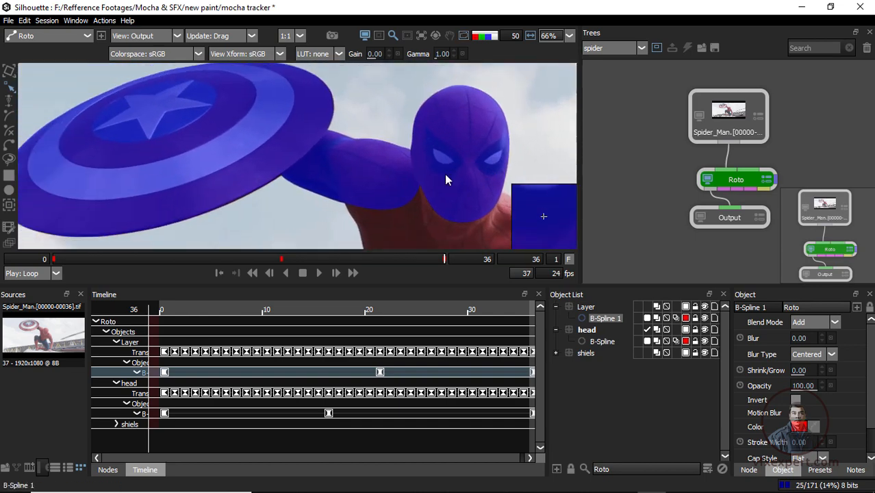
# Review the combined matte of the shield, arm and head from frame 0 in alpha and colour view, stopping at frame 20
pyautogui.press('a')
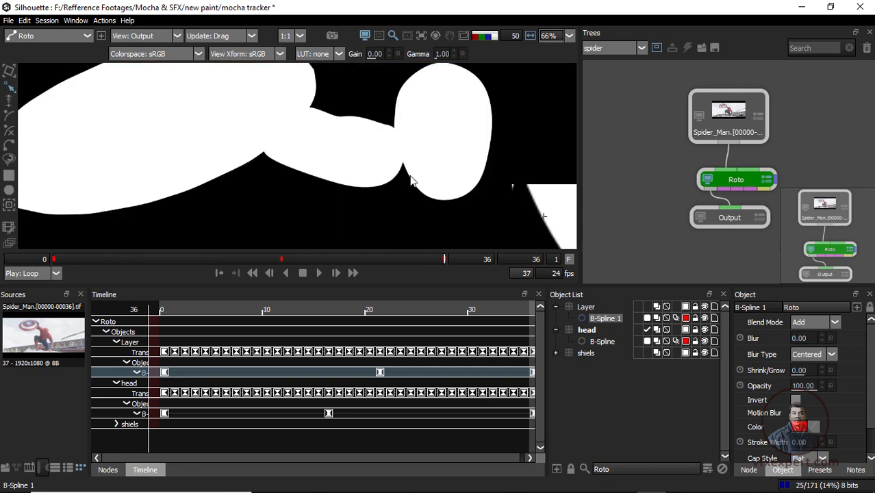
pyautogui.scroll(-3, 411, 181)
pyautogui.scroll(1, 406, 190)
pyautogui.moveTo(342, 259); pyautogui.dragTo(1, 258)
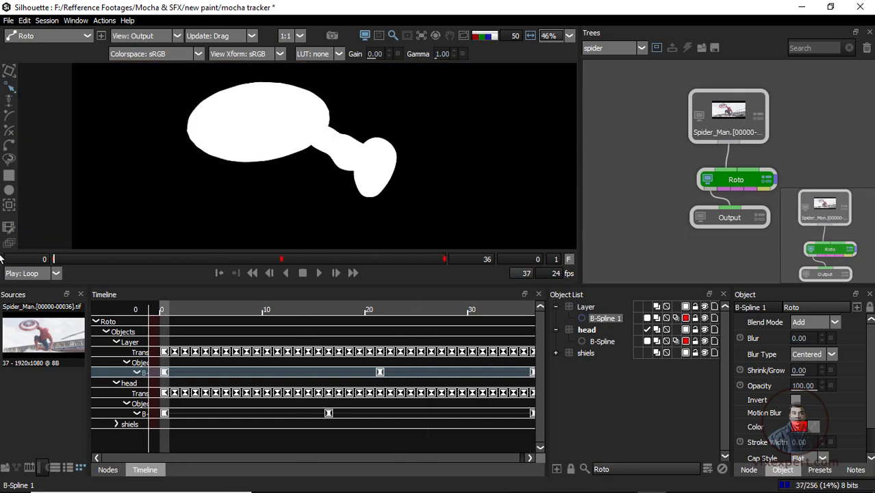
pyautogui.click(321, 273)
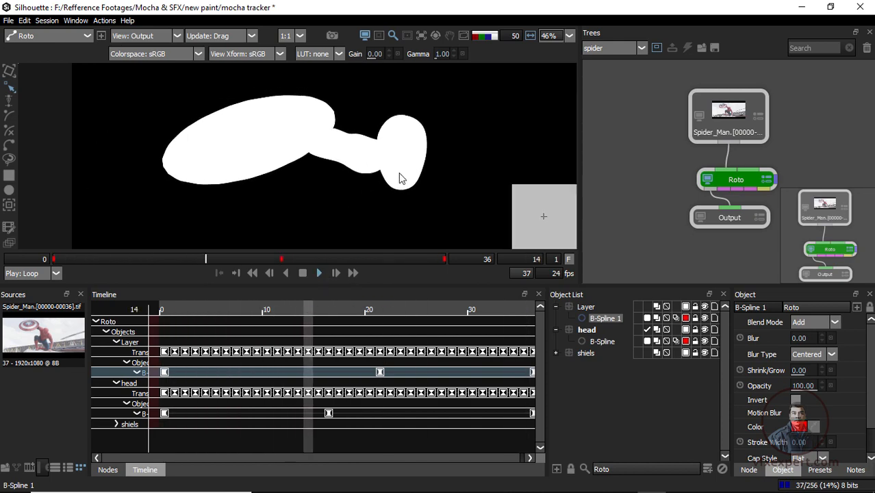
pyautogui.press('a')
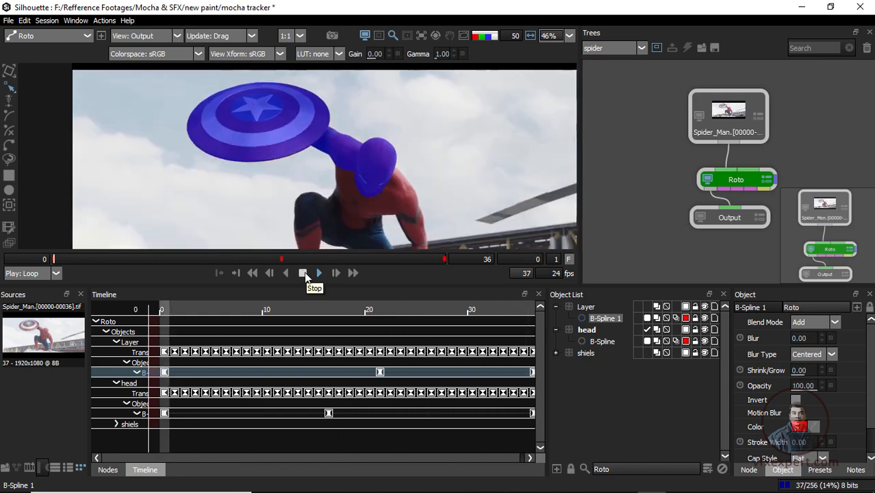
pyautogui.click(303, 273)
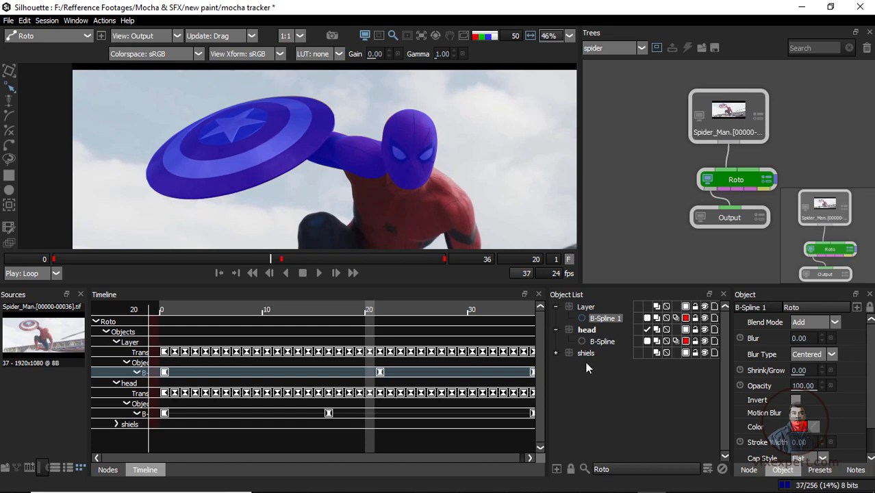
# Deselect the arm shape and collapse the head and arm layers in the object list
pyautogui.click(572, 382)
pyautogui.click(555, 329)
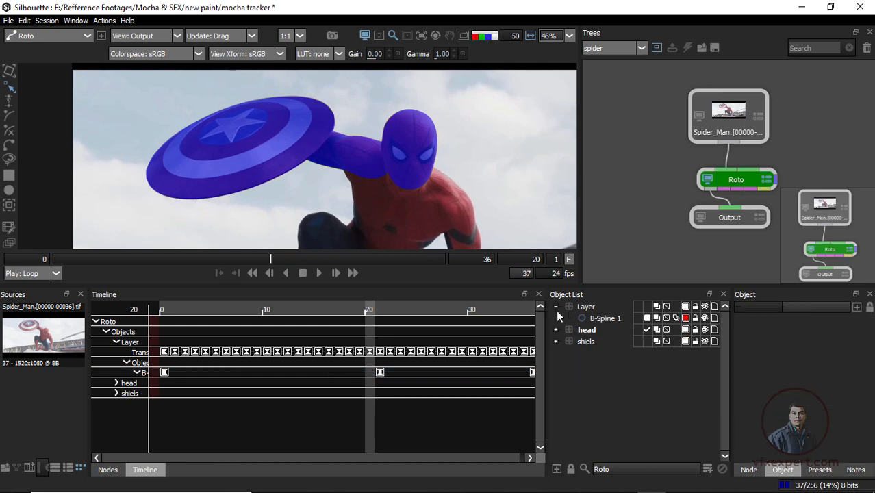
pyautogui.click(556, 307)
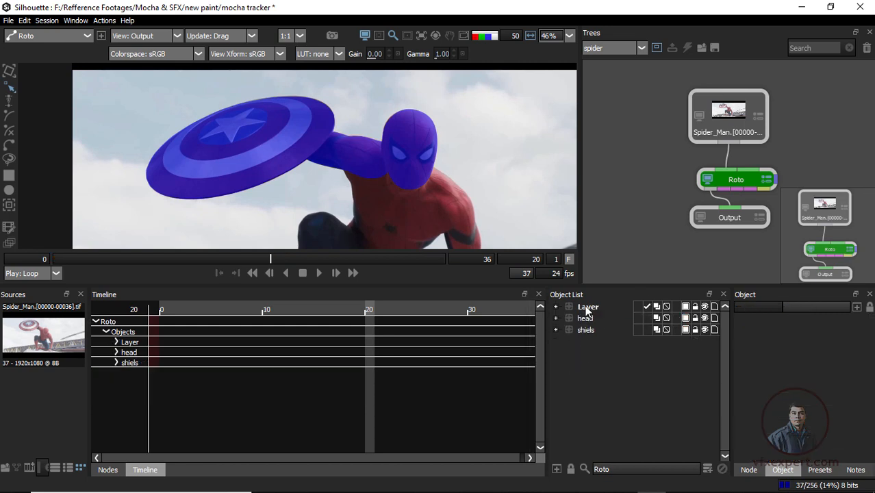
pyautogui.scroll(2, 429, 172)
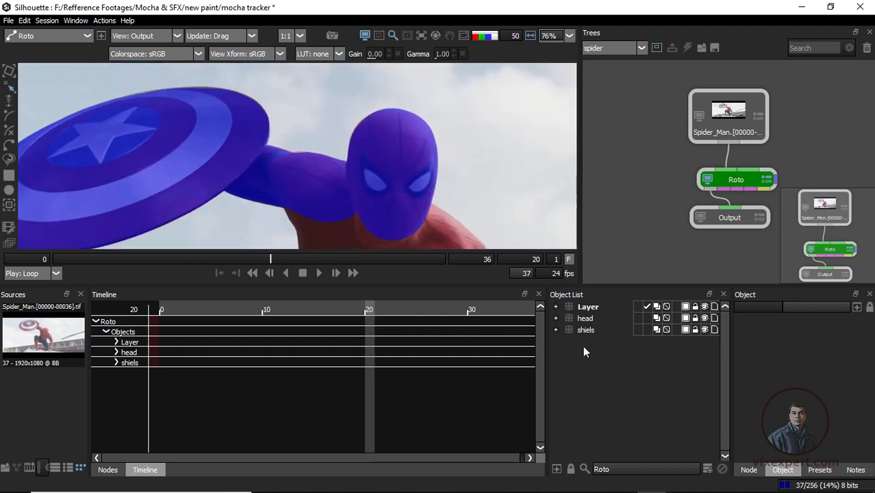
# At frame 20, draw a closed B-spline neck shape in the head layer, following the chin and overlapping the lower half of the face
pyautogui.click(581, 320)
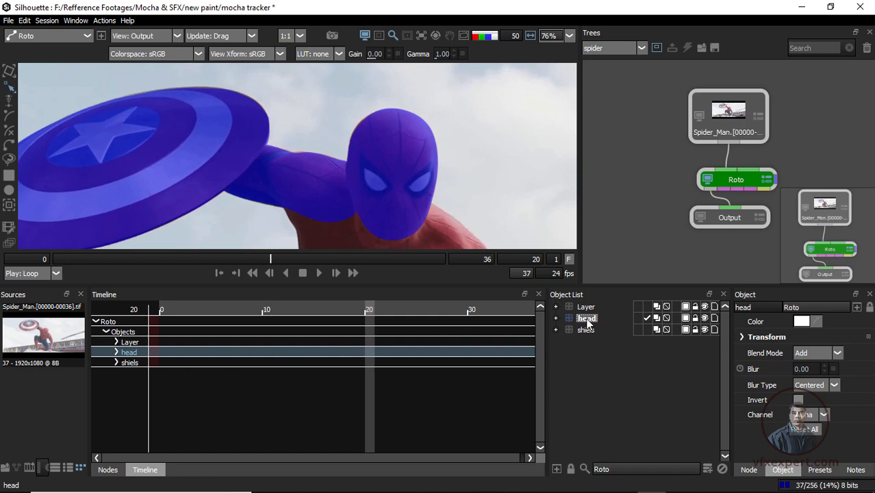
pyautogui.scroll(3, 463, 240)
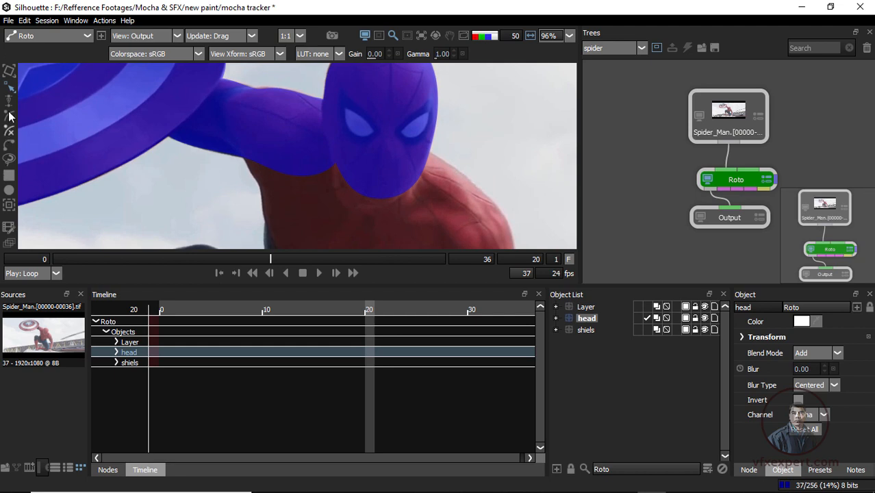
pyautogui.scroll(1, 292, 142)
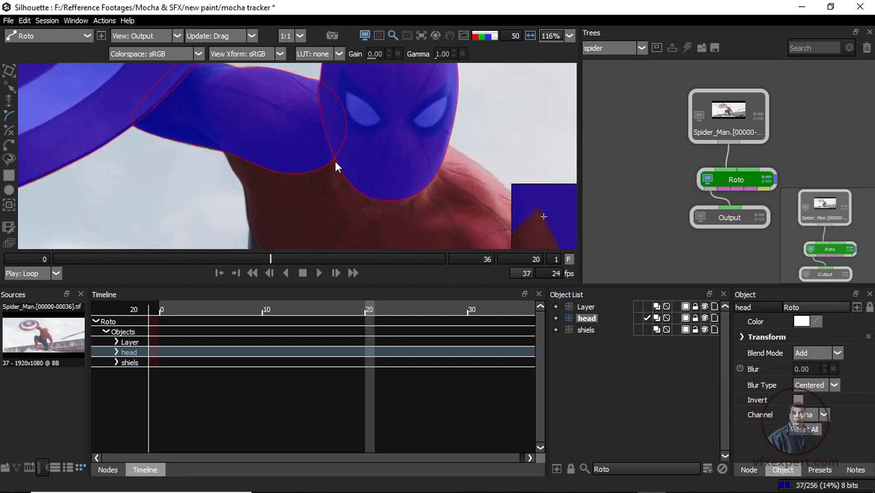
pyautogui.click(328, 155)
pyautogui.click(355, 207)
pyautogui.click(399, 207)
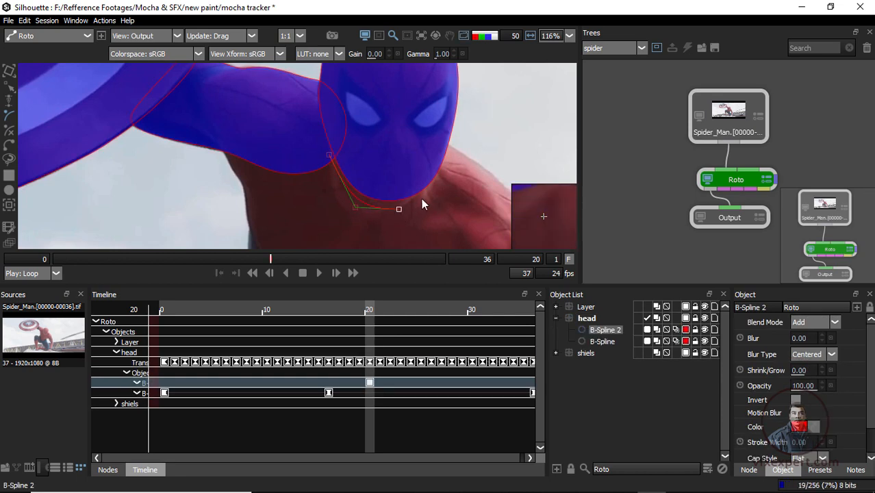
pyautogui.click(437, 185)
pyautogui.click(448, 143)
pyautogui.click(385, 127)
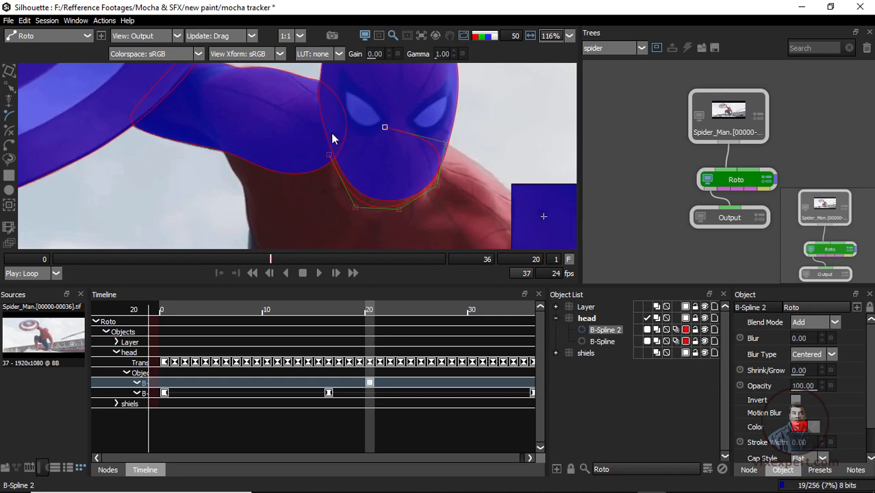
pyautogui.click(322, 135)
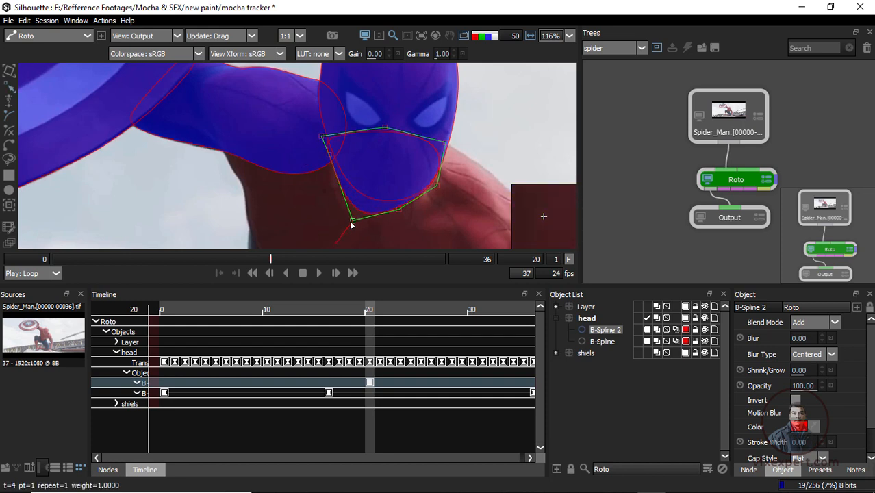
# Move the neck shape's lower control points down and outward so it covers the neck beneath the chin
pyautogui.moveTo(352, 223); pyautogui.dragTo(351, 226)
pyautogui.moveTo(400, 210); pyautogui.dragTo(426, 228)
pyautogui.moveTo(437, 185); pyautogui.dragTo(445, 192)
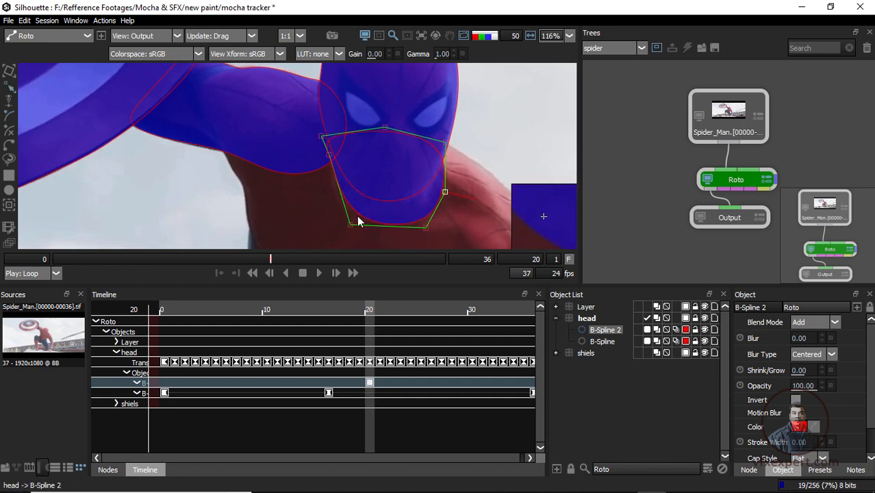
pyautogui.moveTo(352, 226); pyautogui.dragTo(330, 228)
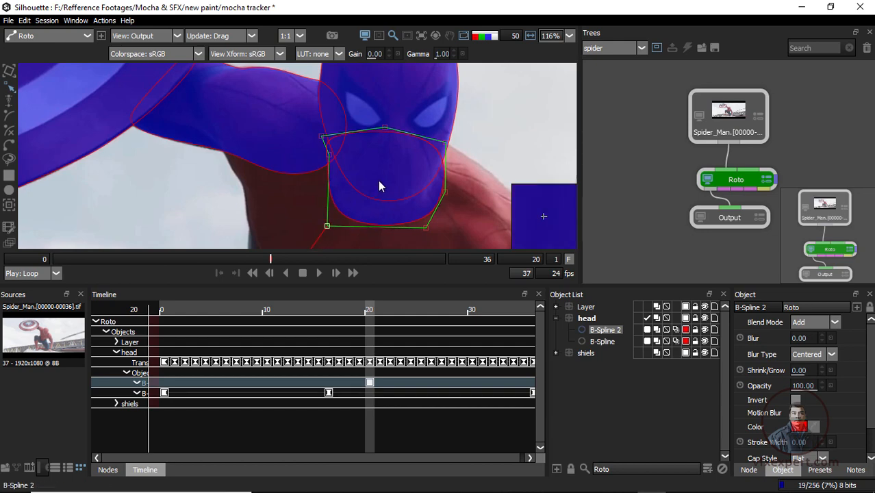
# Examine how the neck shape fits under the chin at frames 0 and 1
pyautogui.scroll(-2, 379, 186)
pyautogui.moveTo(284, 262); pyautogui.dragTo(41, 237)
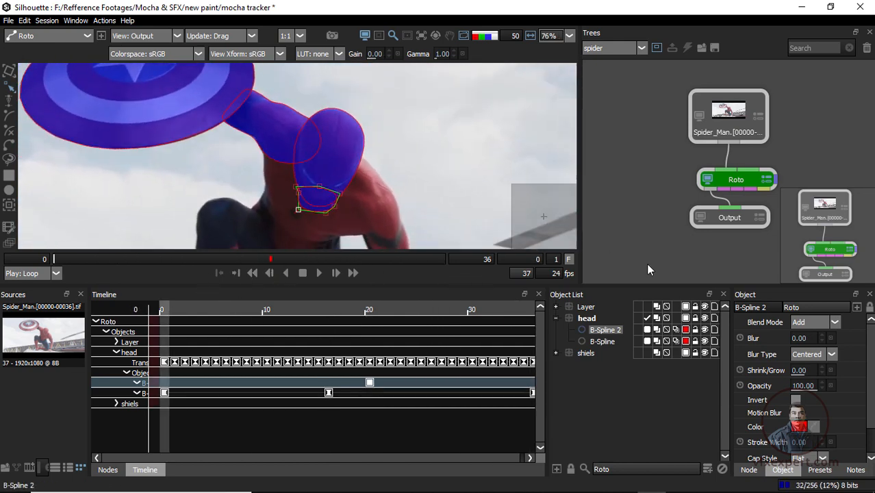
pyautogui.click(587, 319)
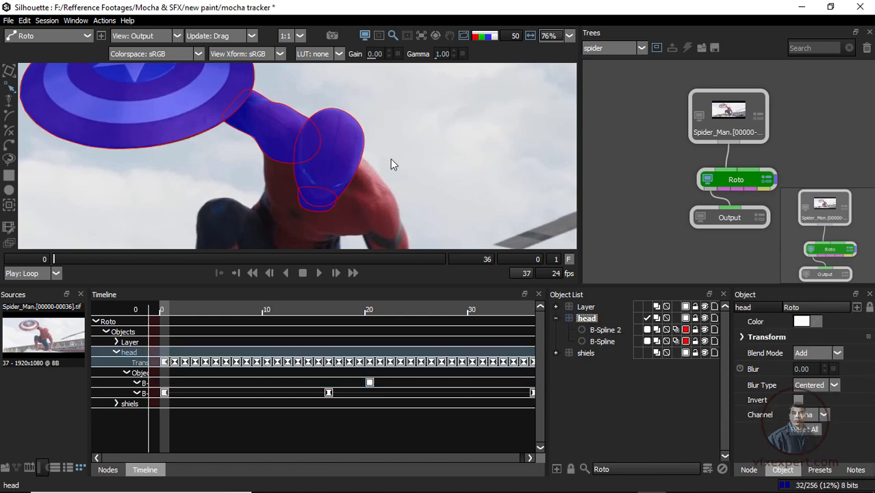
pyautogui.scroll(-3, 391, 164)
pyautogui.click(593, 330)
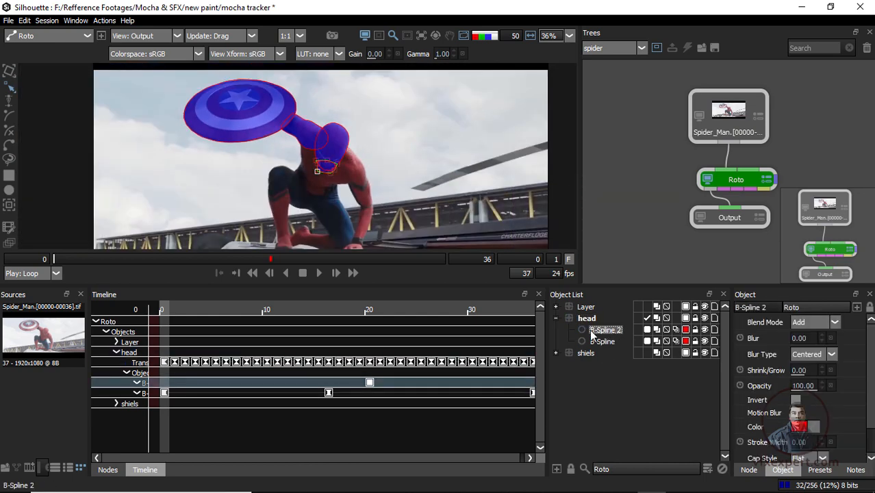
pyautogui.scroll(5, 379, 187)
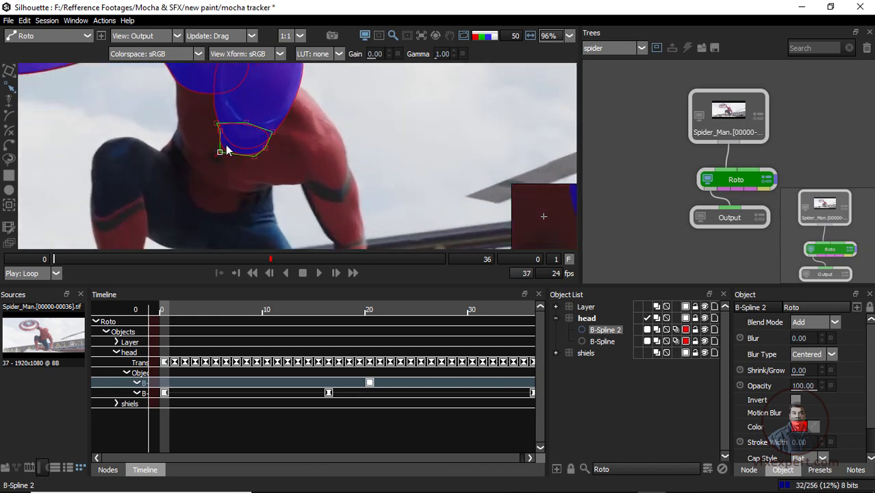
pyautogui.middleClick(224, 146)
pyautogui.moveTo(249, 259); pyautogui.dragTo(94, 265)
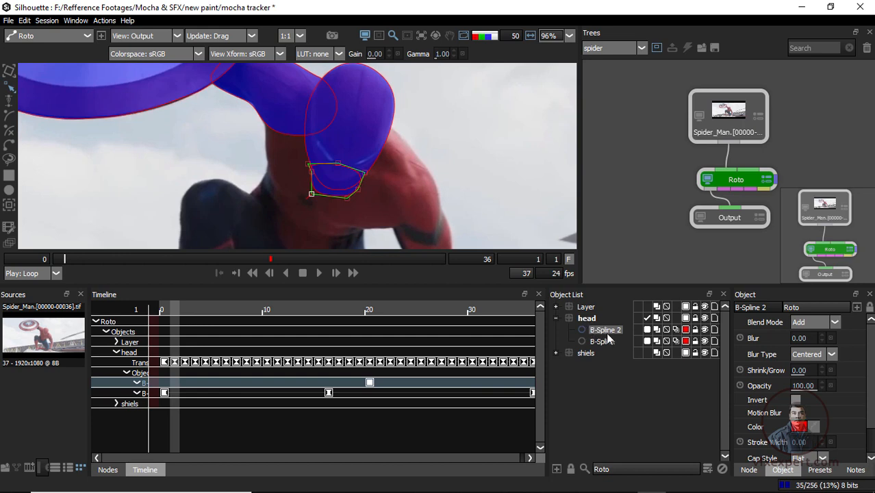
# Examine the neck shape's fit through to frame 36, with and without the shape outlines
pyautogui.scroll(-3, 405, 164)
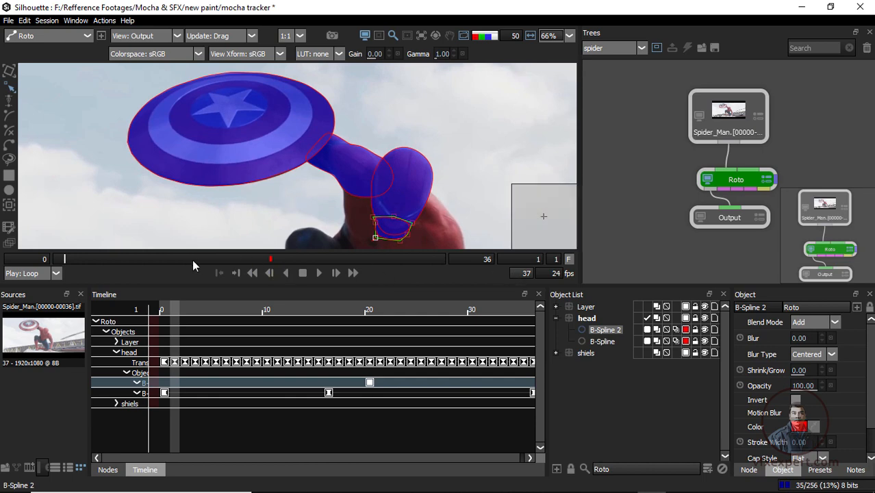
pyautogui.moveTo(193, 259); pyautogui.dragTo(486, 292)
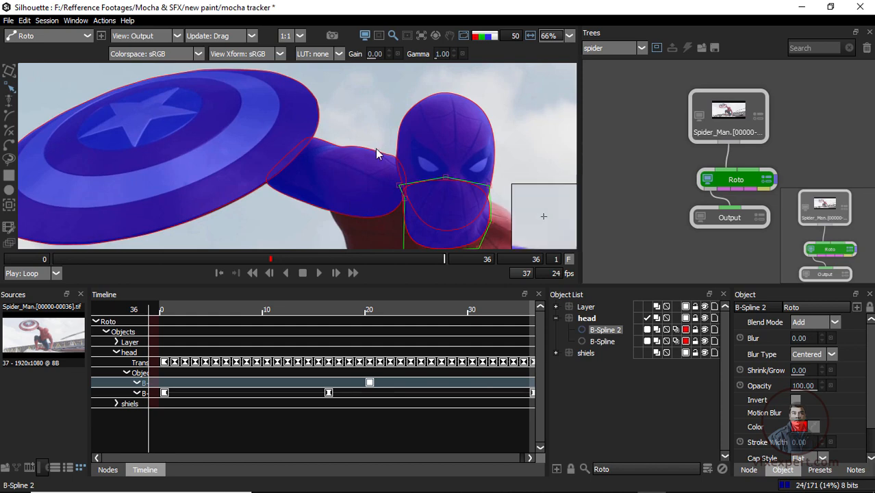
pyautogui.scroll(-3, 380, 156)
pyautogui.scroll(3, 388, 176)
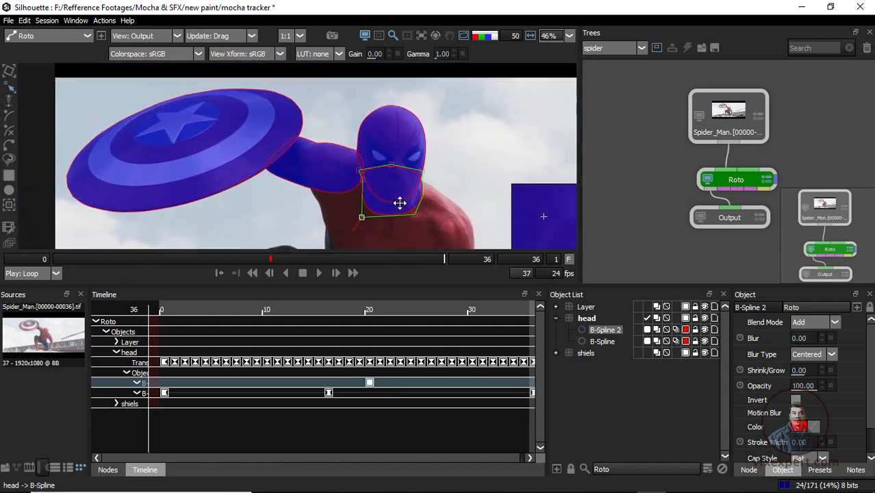
pyautogui.scroll(4, 401, 205)
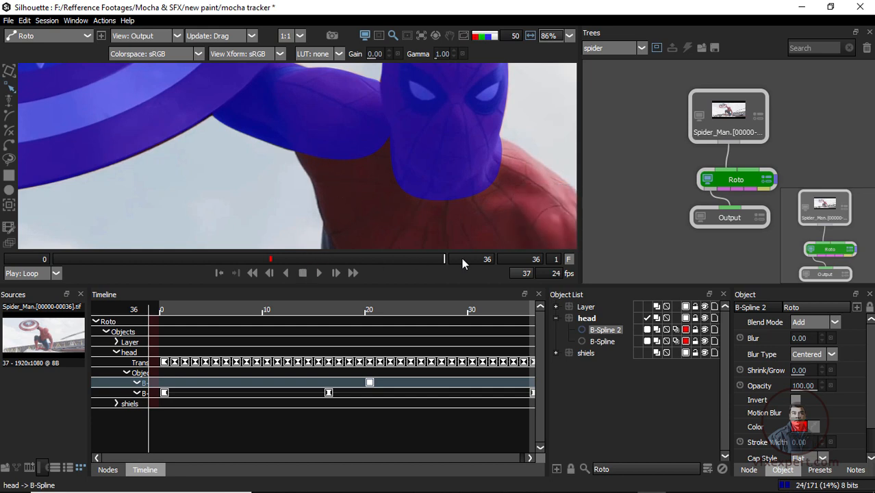
pyautogui.moveTo(290, 261); pyautogui.dragTo(463, 260)
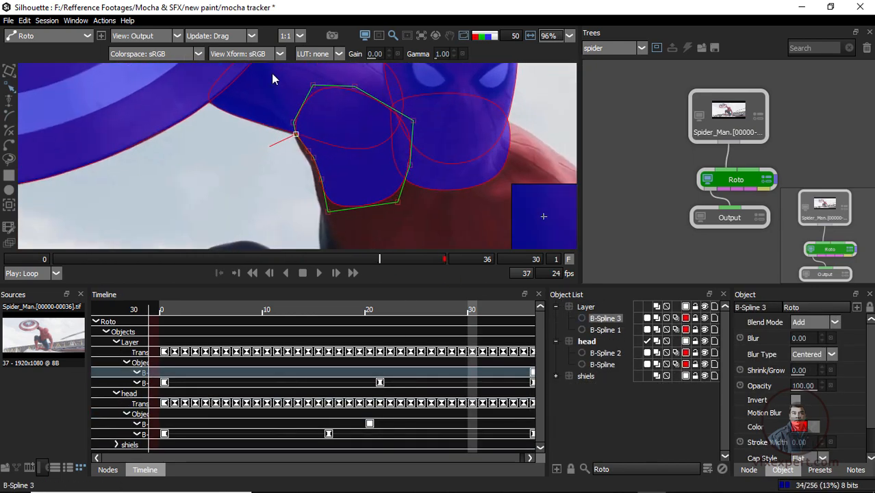
# Play the clip from frame 0 to review the combined shield, arm, shoulder, head and neck matte, stopping at frame 12
pyautogui.moveTo(382, 260); pyautogui.dragTo(2, 254)
pyautogui.scroll(-4, 391, 148)
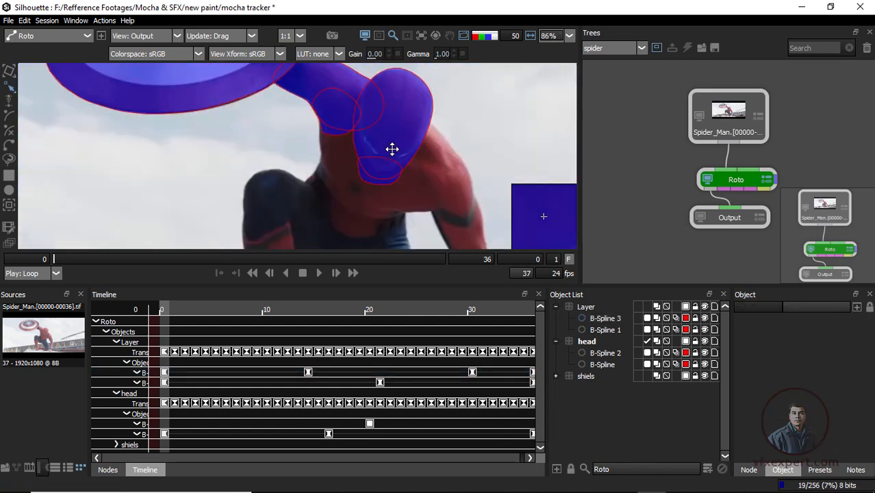
pyautogui.click(319, 273)
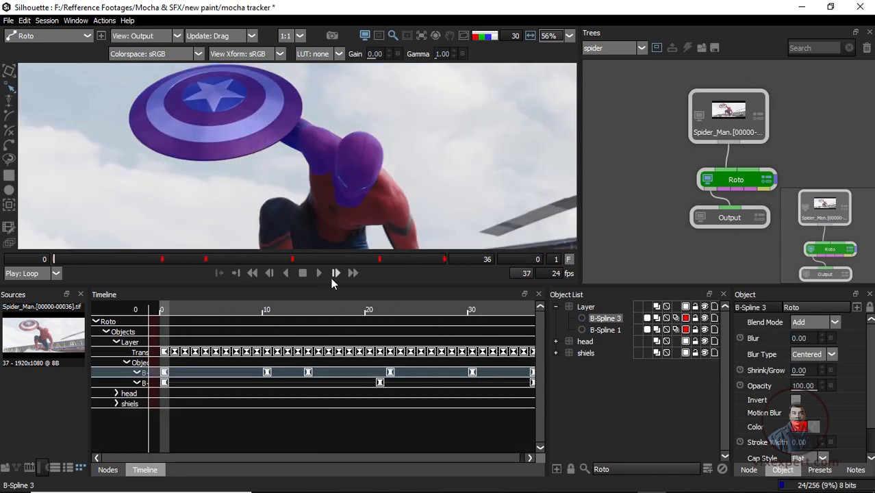
pyautogui.click(320, 273)
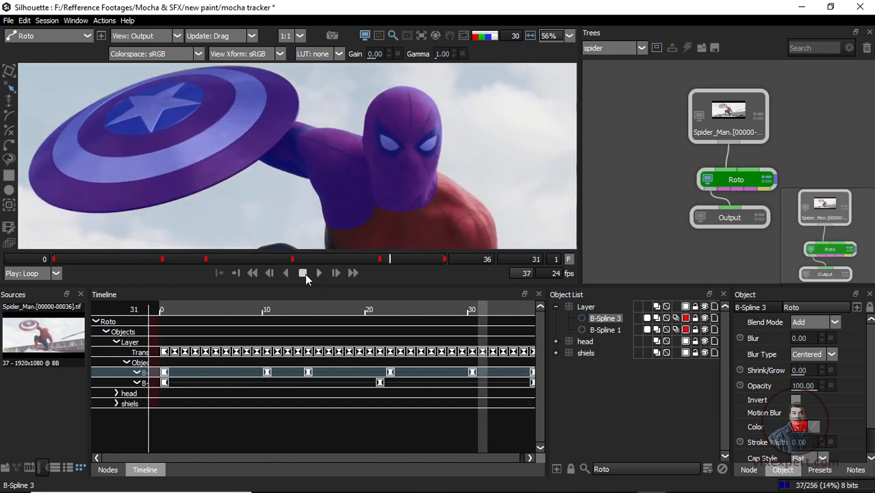
pyautogui.click(304, 273)
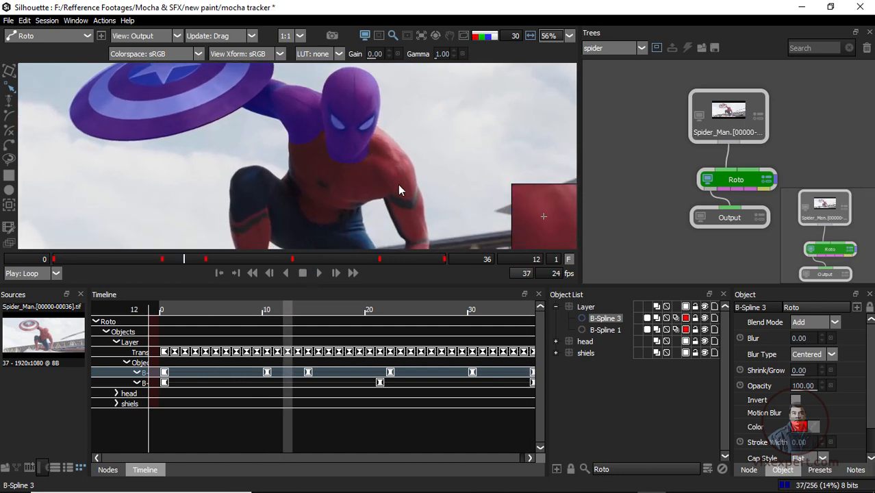
# Scrub from frame 12 back to frame 0, checking the matte's edges around the shield, arm, shoulder and head
pyautogui.scroll(-2, 350, 176)
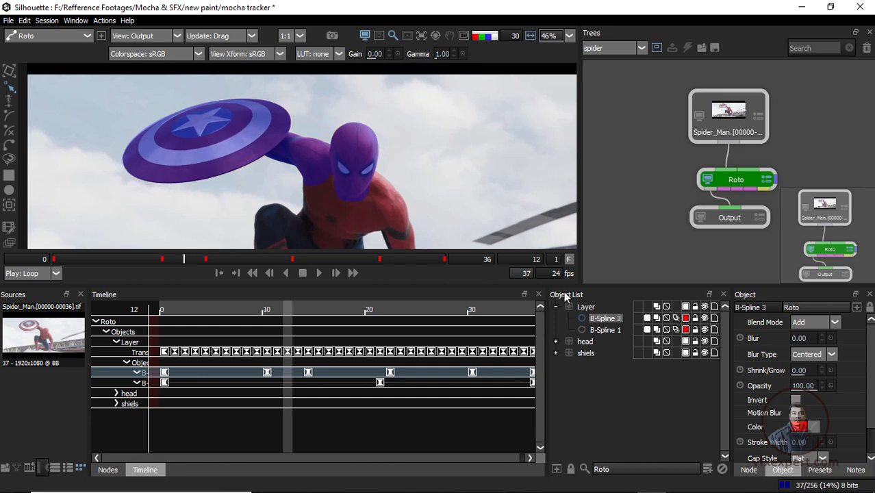
pyautogui.moveTo(369, 198); pyautogui.dragTo(383, 164)
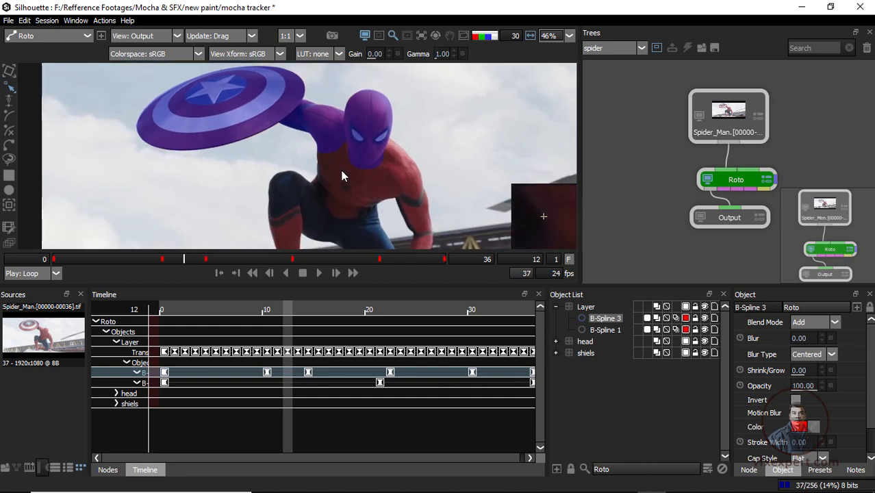
pyautogui.moveTo(184, 259); pyautogui.dragTo(97, 259)
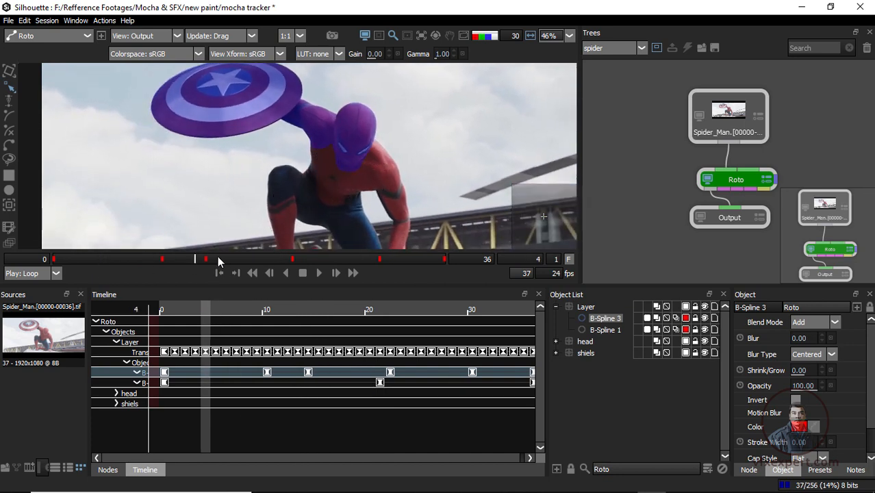
pyautogui.moveTo(219, 263); pyautogui.dragTo(53, 251)
pyautogui.moveTo(291, 126); pyautogui.dragTo(304, 197)
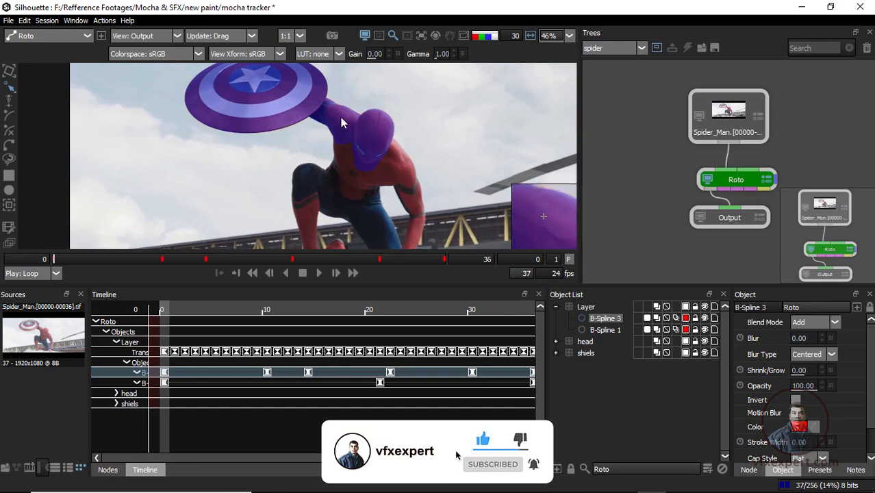
pyautogui.scroll(1, 363, 148)
pyautogui.moveTo(363, 148); pyautogui.dragTo(353, 182)
pyautogui.scroll(1, 353, 182)
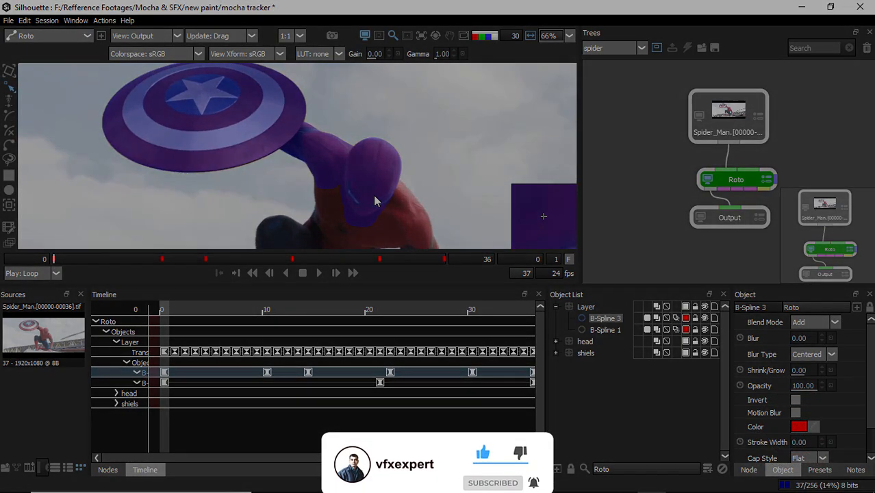